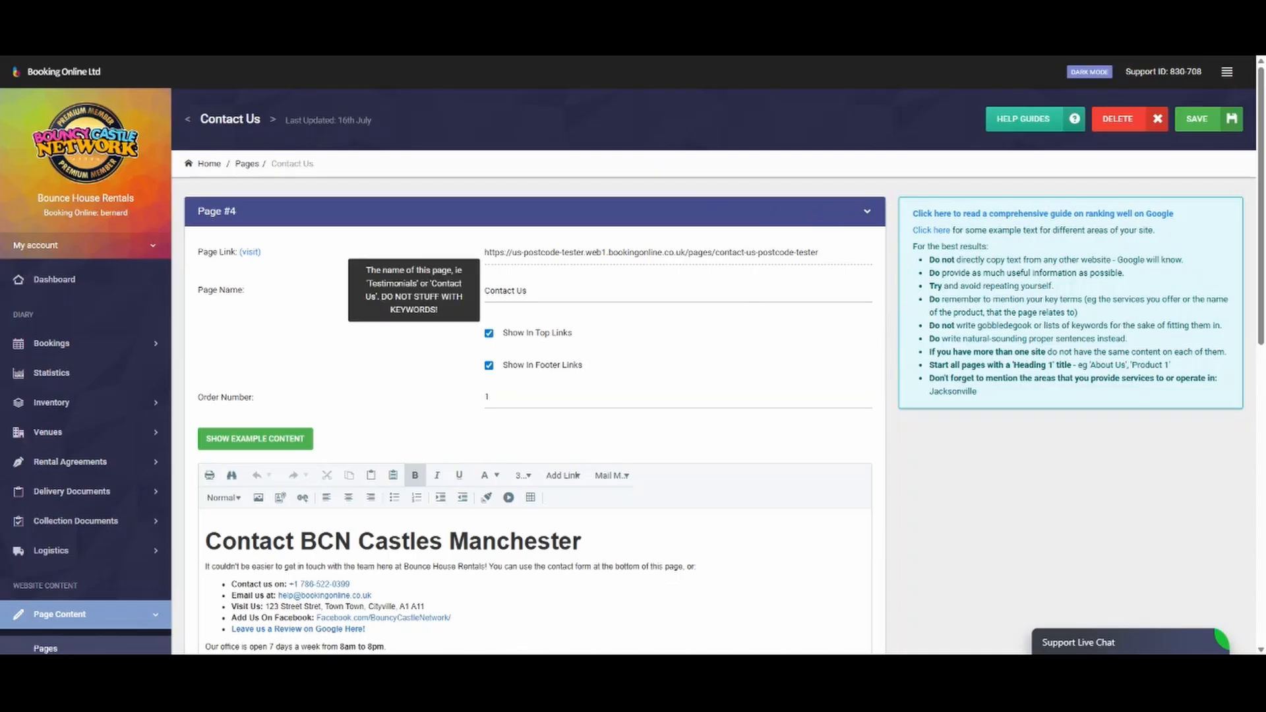
Step: Review the Contact Us page's settings and body content, then the category page's meta title and description fields
{"action": "mouse_move", "coordinate": [498, 282]}
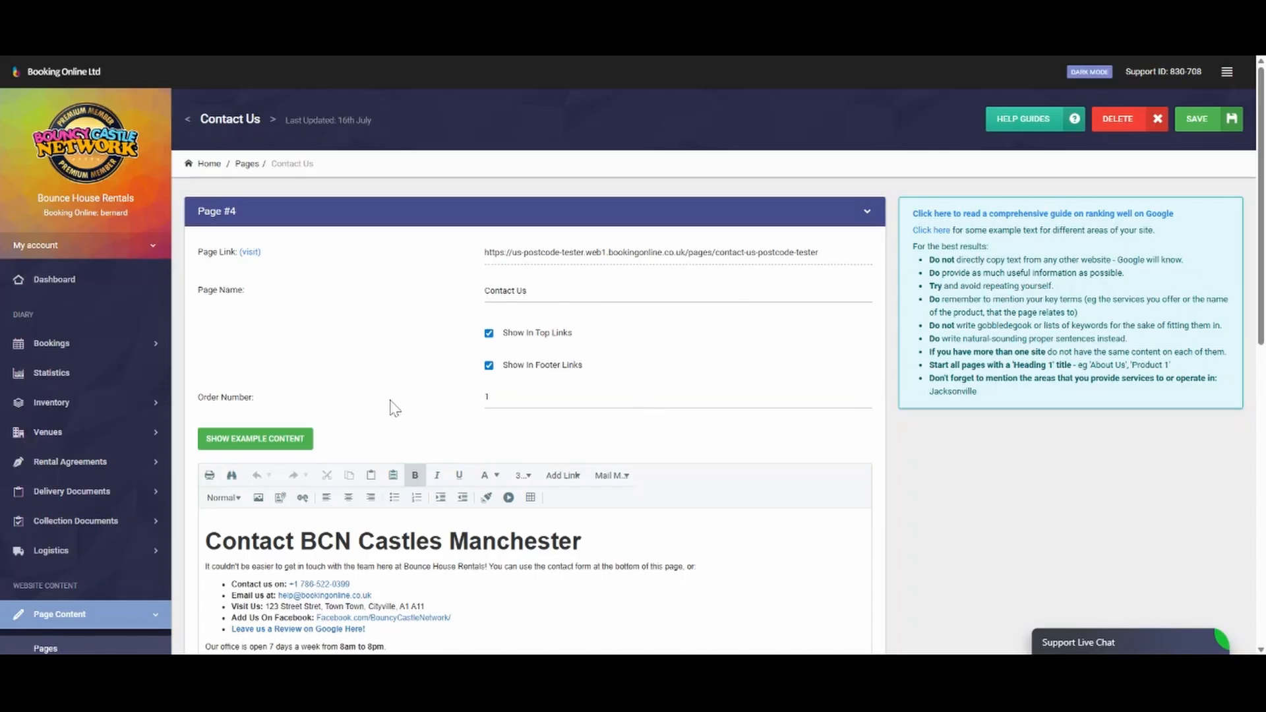
{"action": "scroll", "coordinate": [390, 404], "scroll_direction": "down", "scroll_amount": 4}
{"action": "scroll", "coordinate": [390, 403], "scroll_direction": "down", "scroll_amount": 1}
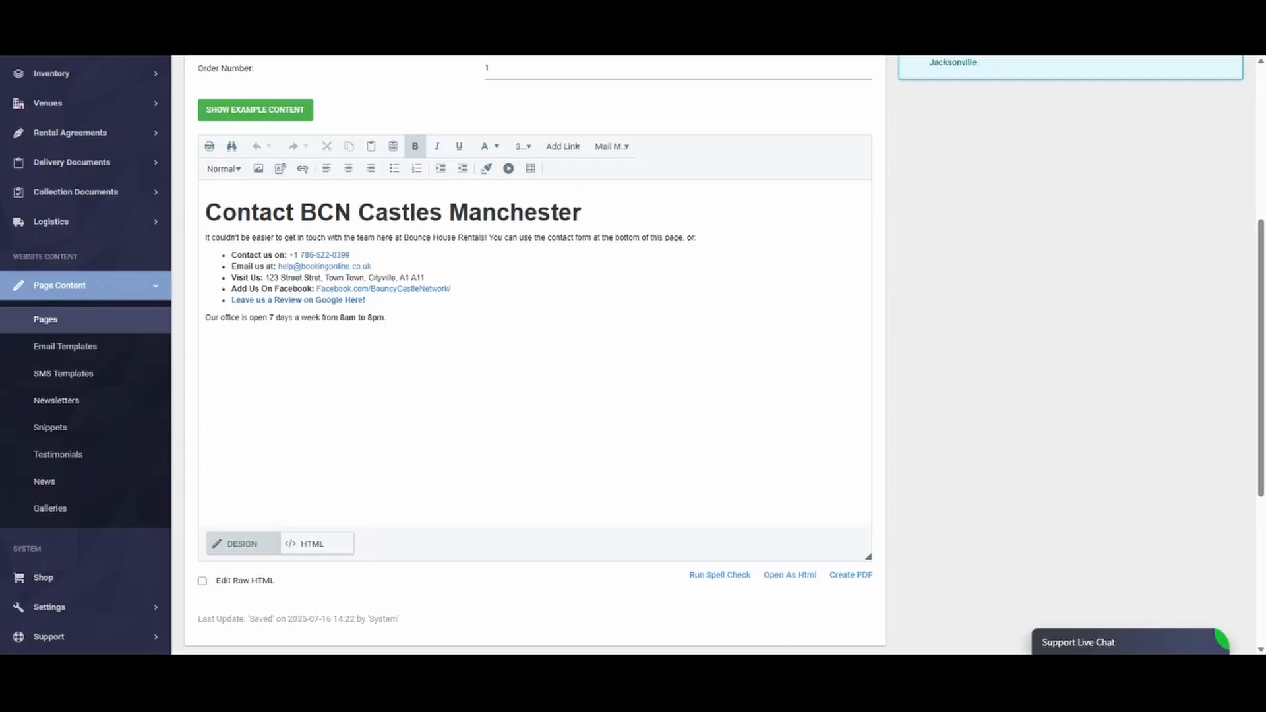
{"action": "scroll", "coordinate": [132, 267], "scroll_direction": "up", "scroll_amount": 3}
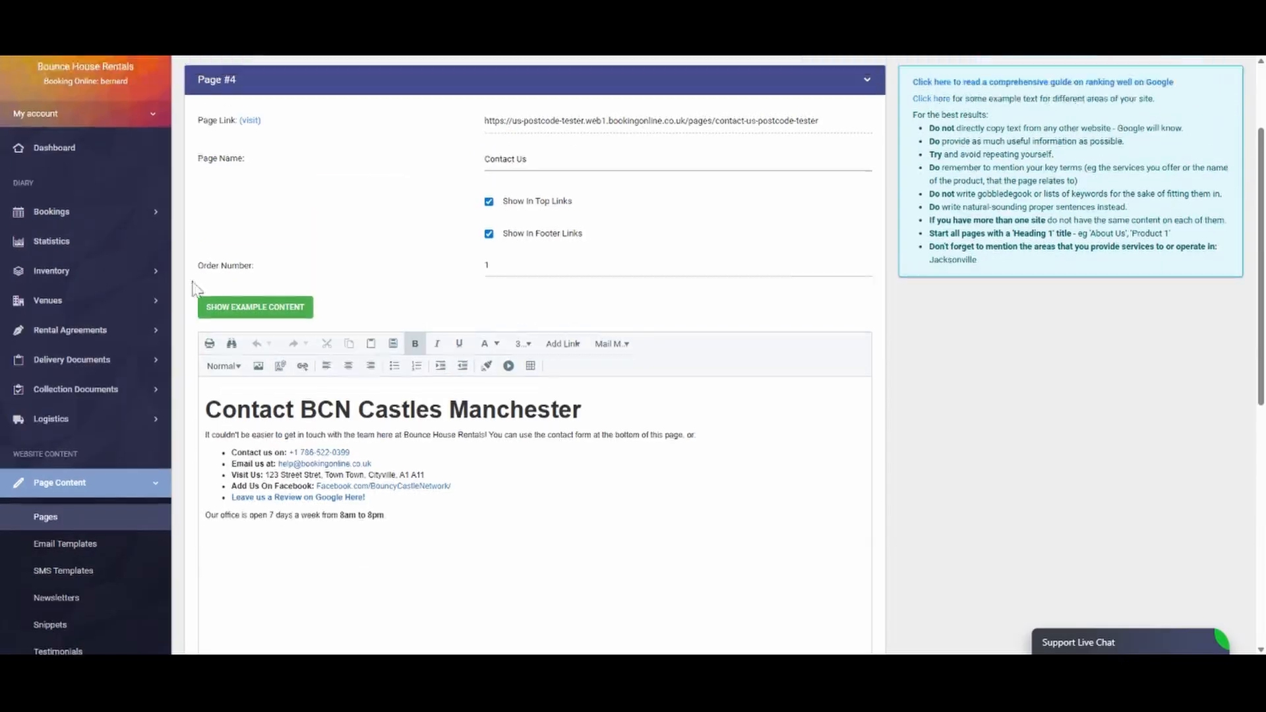
{"action": "left_click", "coordinate": [114, 272]}
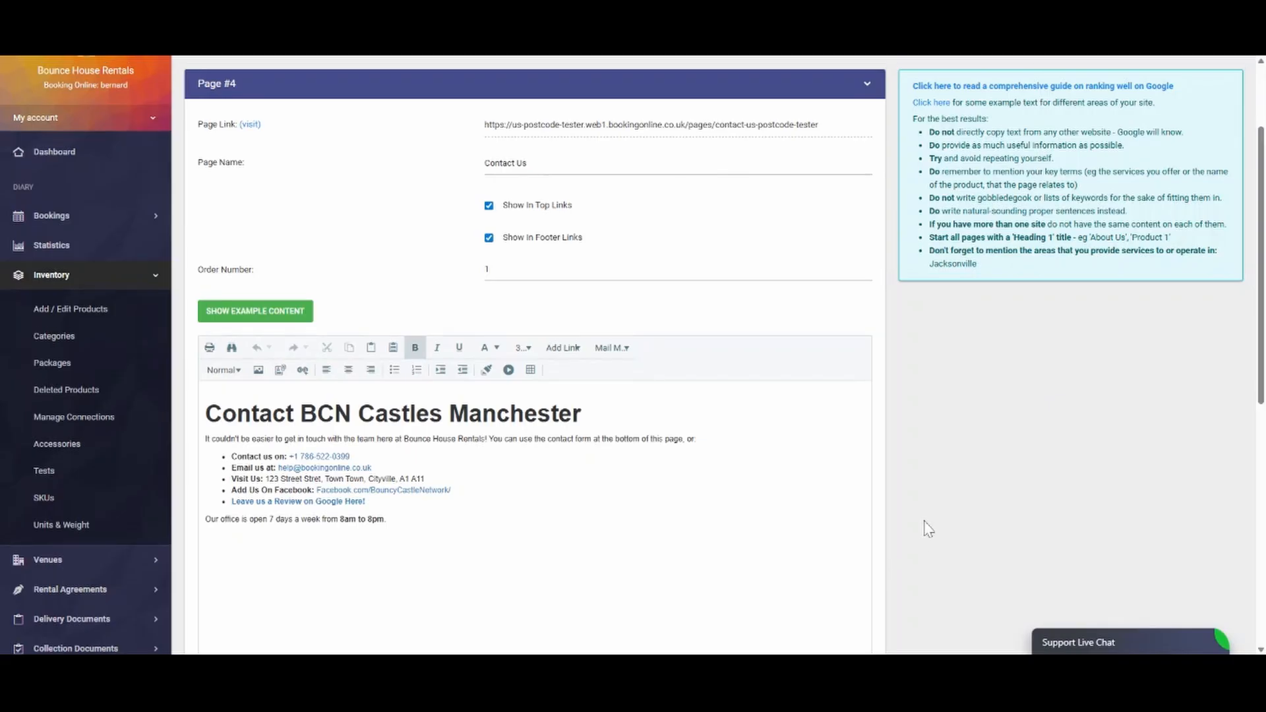
{"action": "scroll", "coordinate": [931, 527], "scroll_direction": "up", "scroll_amount": 3}
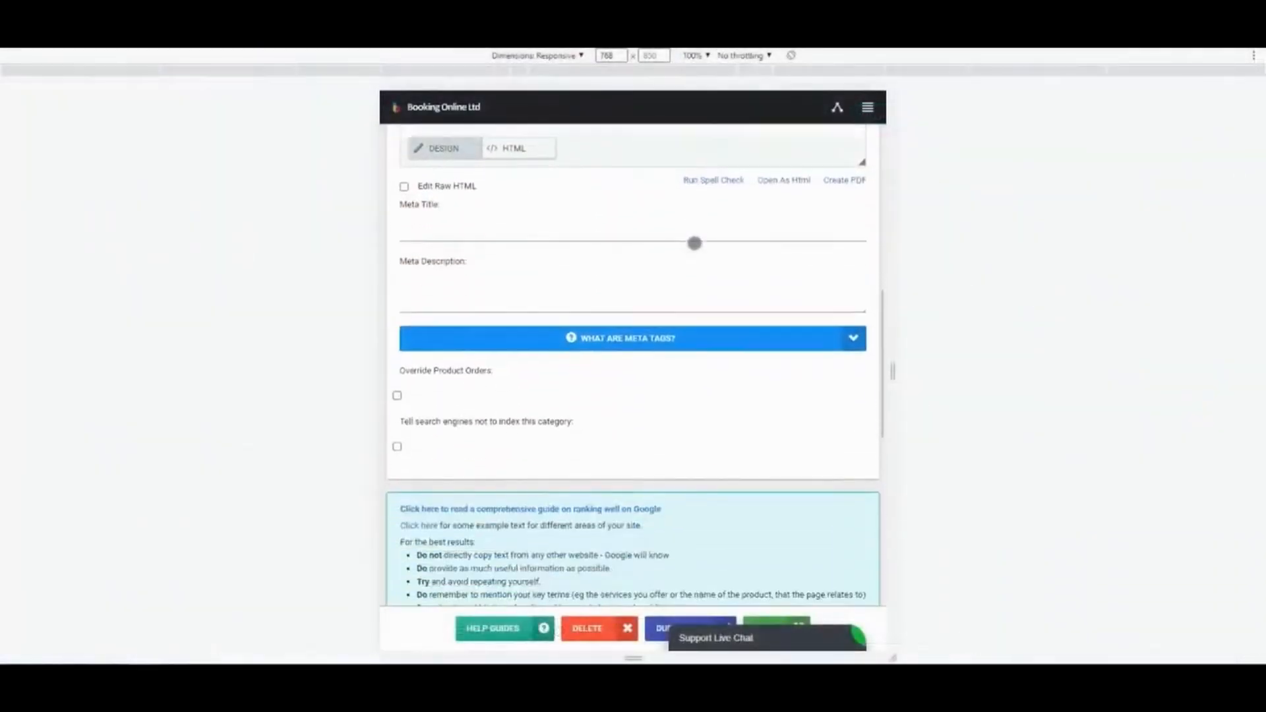
{"action": "scroll", "coordinate": [694, 243], "scroll_direction": "down", "scroll_amount": 2}
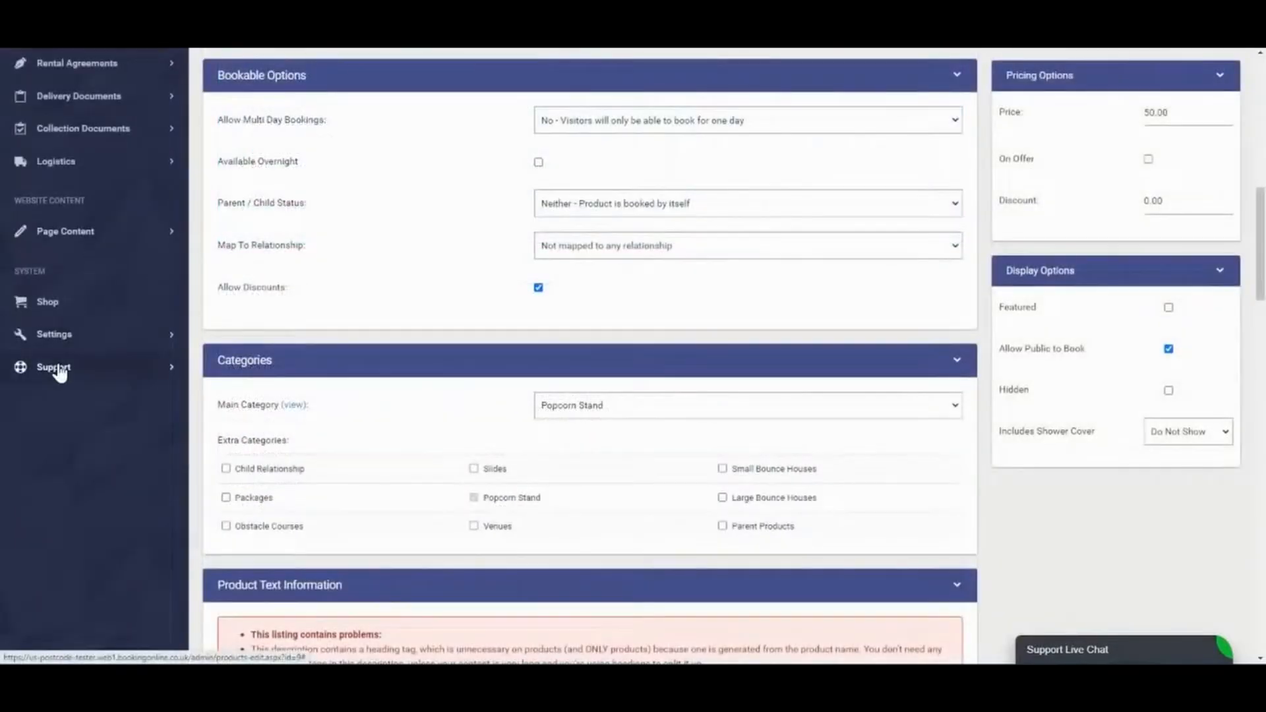
Step: Open the support section's Content Examples and look through the sample category and product descriptions
{"action": "left_click", "coordinate": [58, 367]}
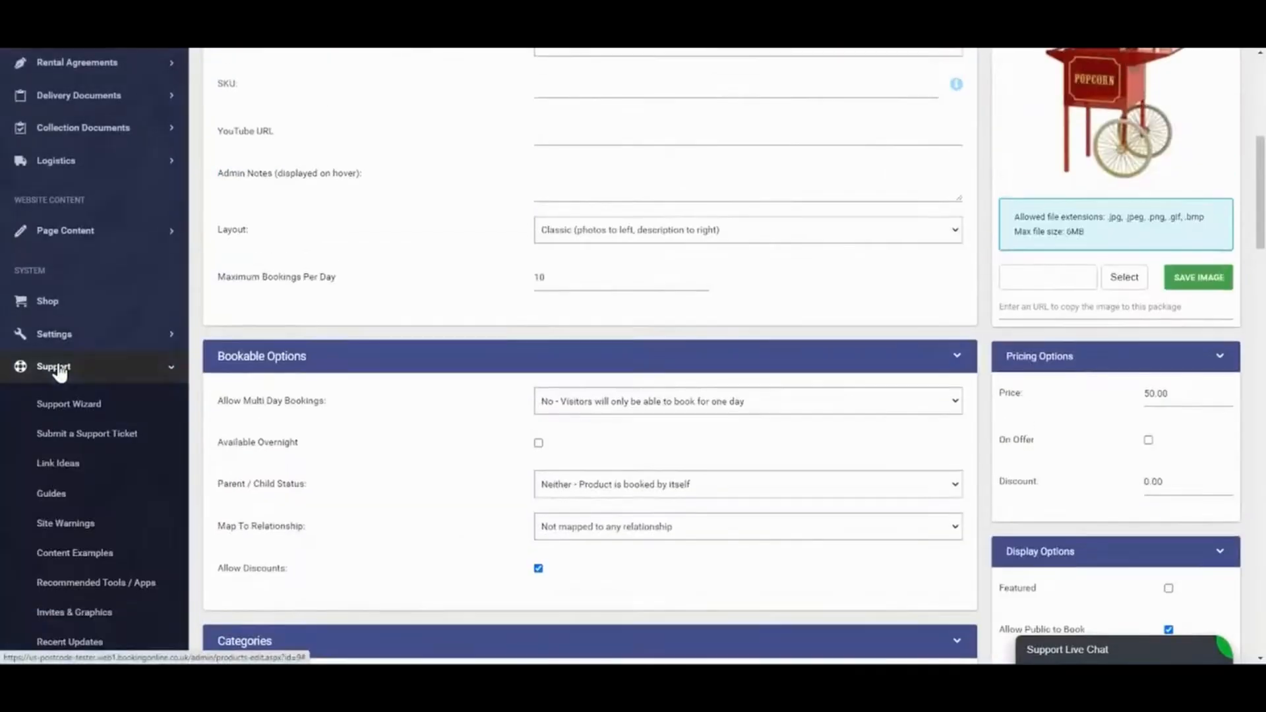
{"action": "left_click", "coordinate": [79, 554]}
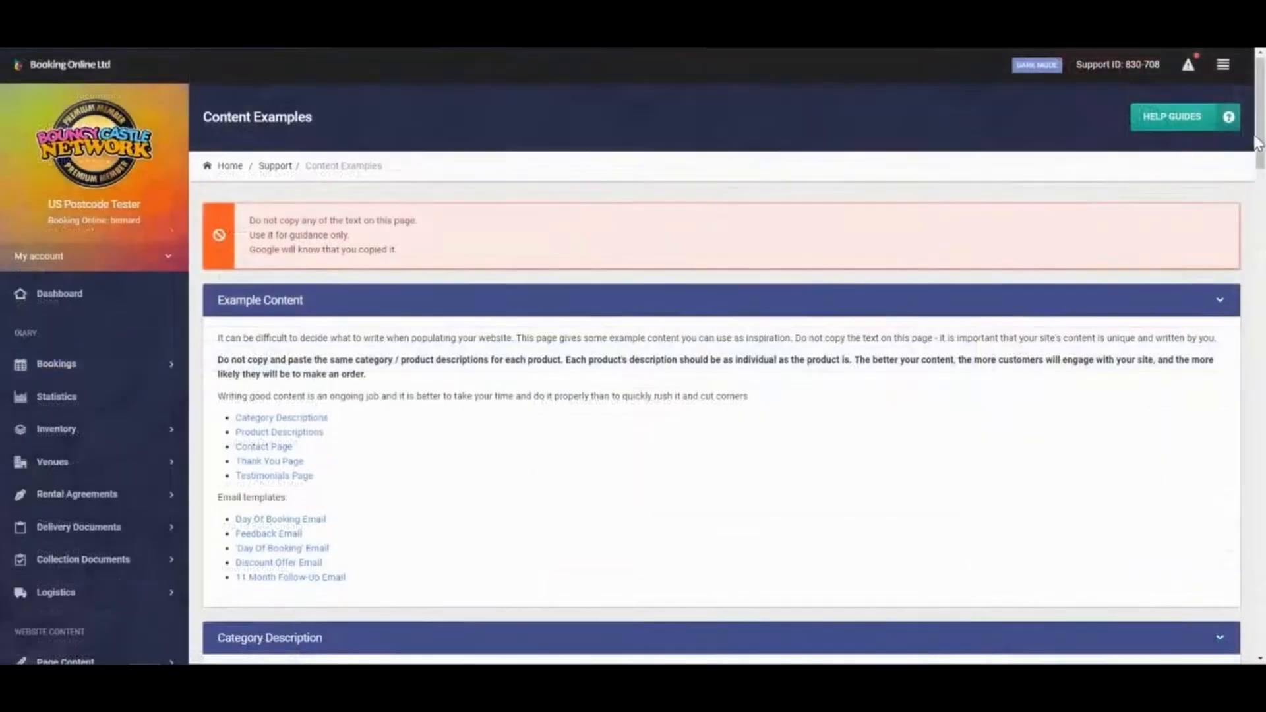
{"action": "scroll", "coordinate": [1254, 189], "scroll_direction": "down", "scroll_amount": 4}
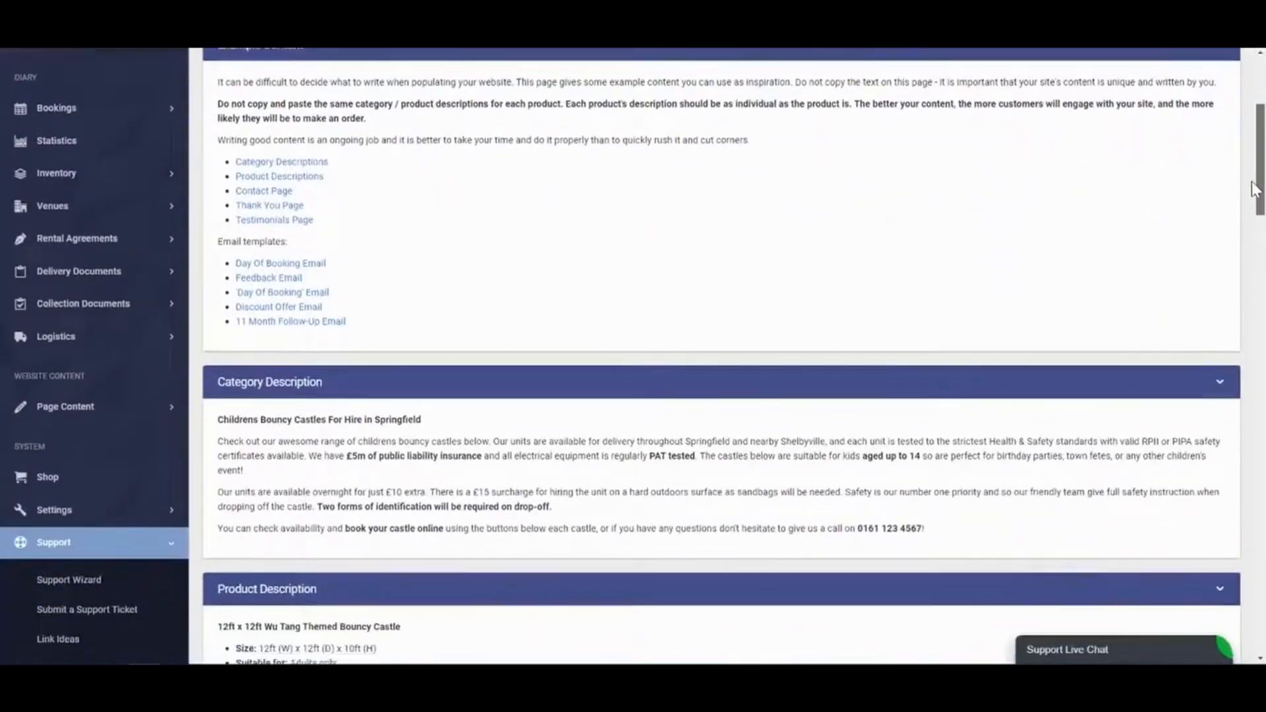
{"action": "left_click_drag", "start_coordinate": [1254, 190], "coordinate": [1220, 107]}
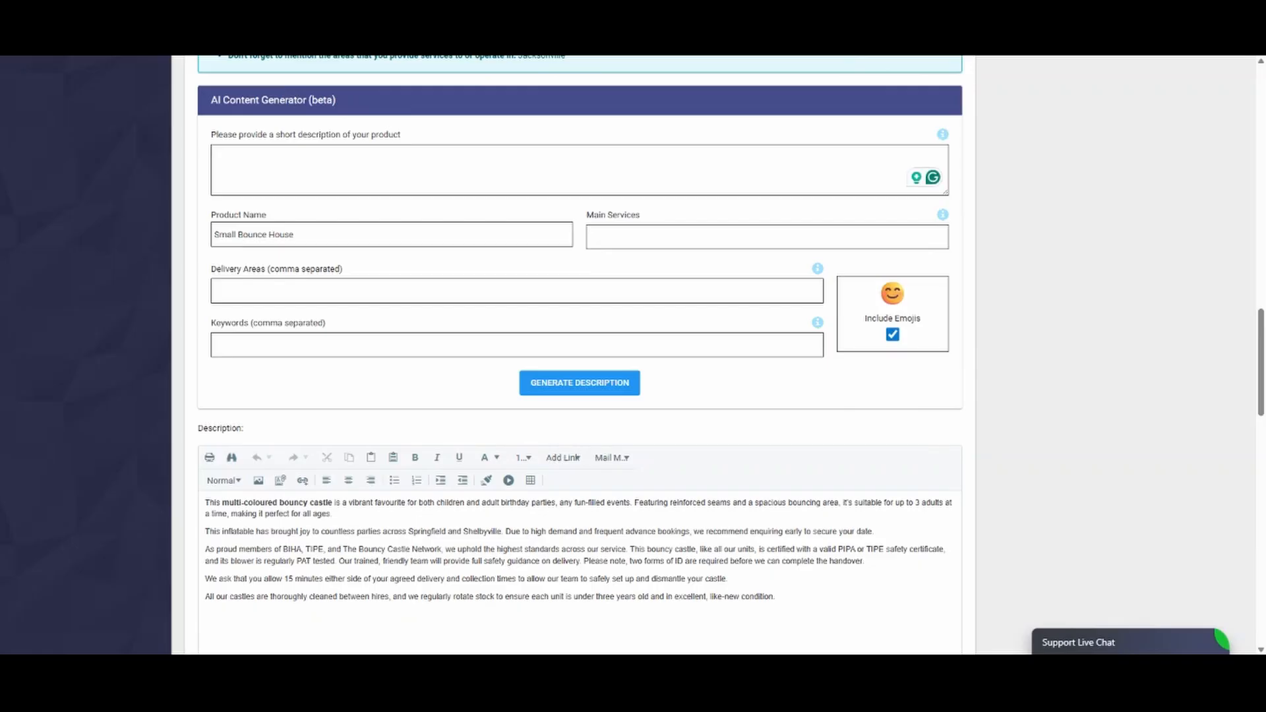
{"action": "left_click", "coordinate": [259, 178]}
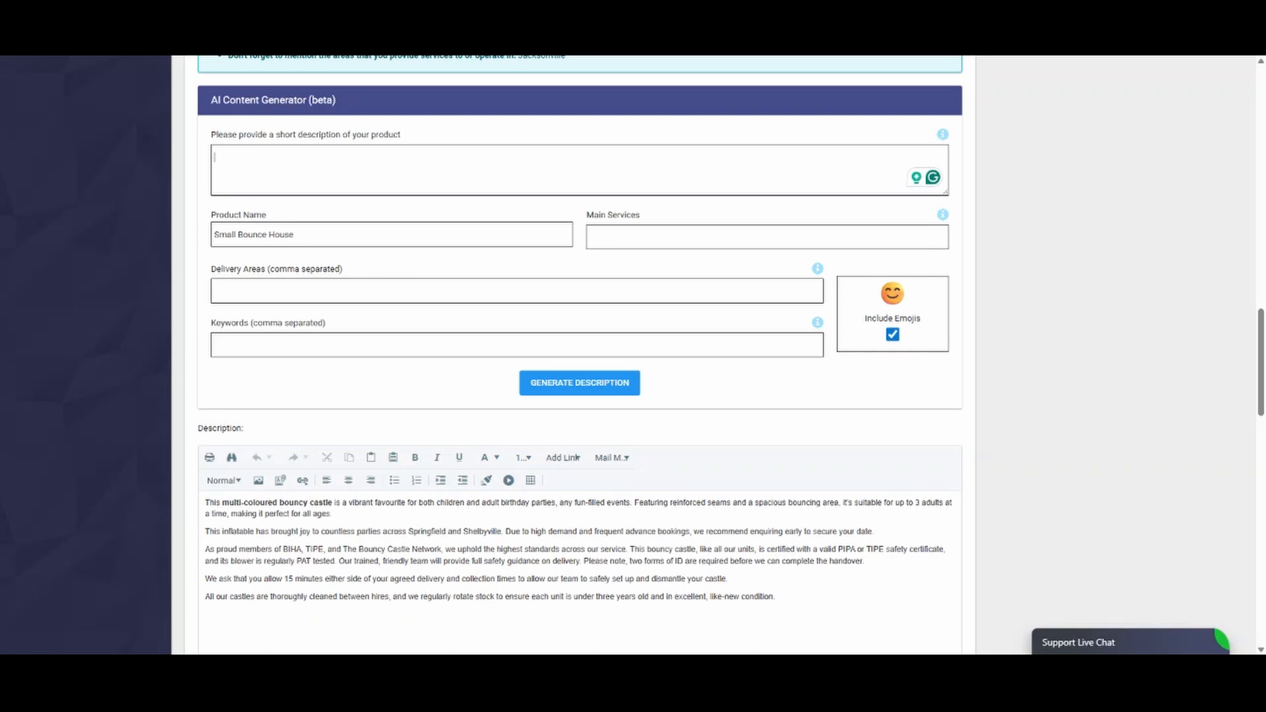
{"action": "left_click", "coordinate": [280, 234]}
{"action": "left_click", "coordinate": [592, 238]}
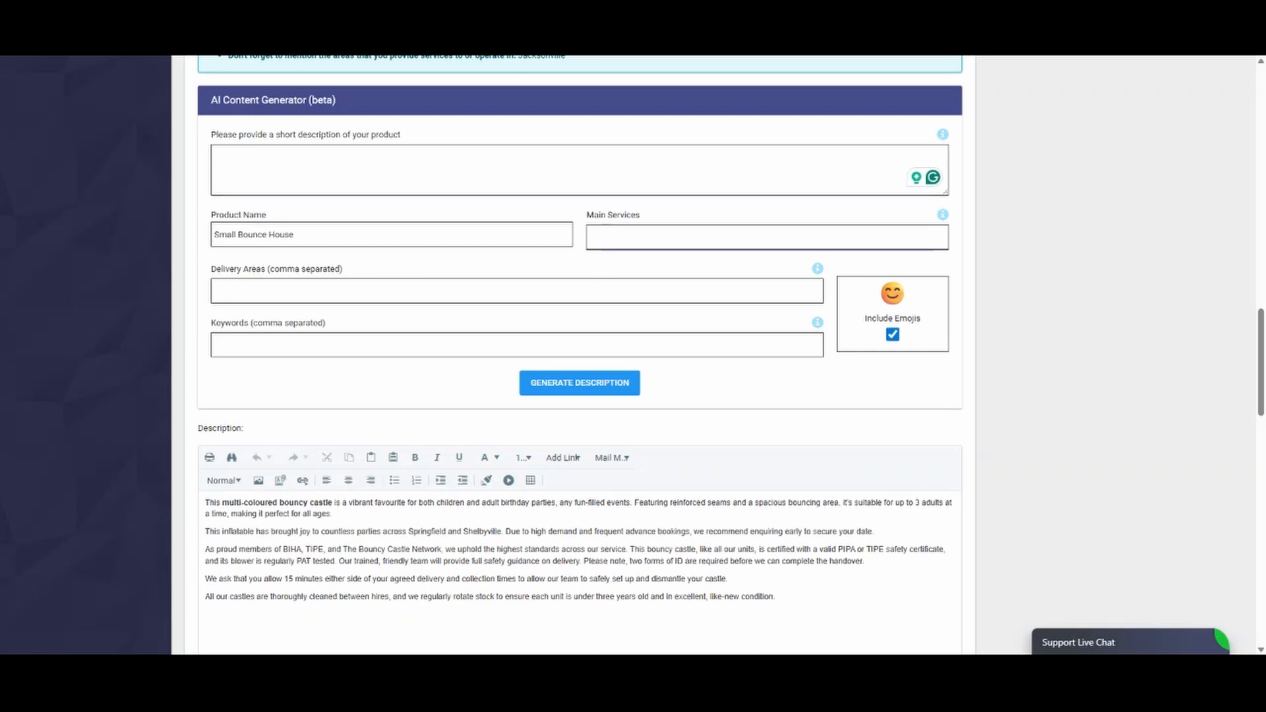
{"action": "left_click", "coordinate": [596, 291]}
{"action": "left_click", "coordinate": [536, 345]}
Step: Copy the product's entire existing description into the AI Content Generator's short product description
{"action": "left_click", "coordinate": [518, 319]}
{"action": "key", "text": "ctrl+a"}
{"action": "key", "text": "ctrl+c"}
{"action": "left_click", "coordinate": [359, 171]}
{"action": "key", "text": "ctrl+v"}
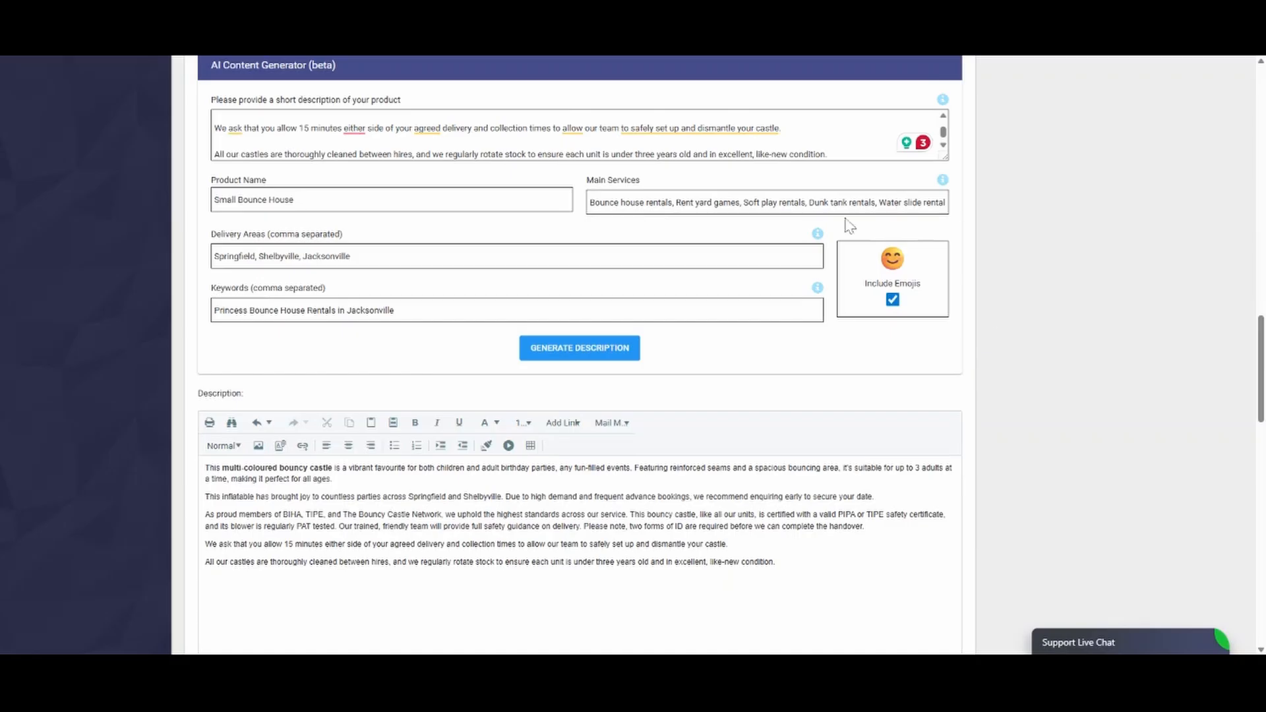
Step: Generate an AI description for the Small Bounce House product with emojis included
{"action": "left_click", "coordinate": [892, 300]}
{"action": "left_click", "coordinate": [892, 300]}
{"action": "left_click", "coordinate": [614, 348]}
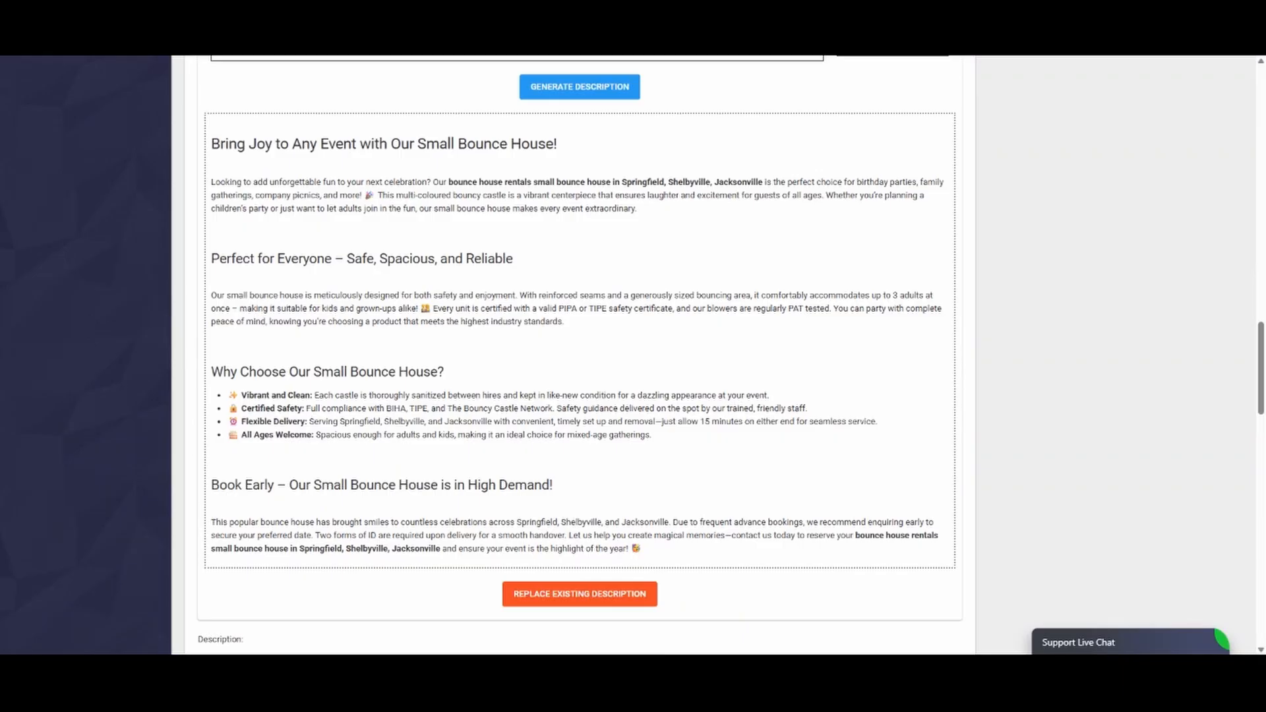
Step: Review the generated text and replace the product's existing description with it
{"action": "scroll", "coordinate": [580, 356], "scroll_direction": "up", "scroll_amount": 4}
{"action": "scroll", "coordinate": [571, 391], "scroll_direction": "down", "scroll_amount": 5}
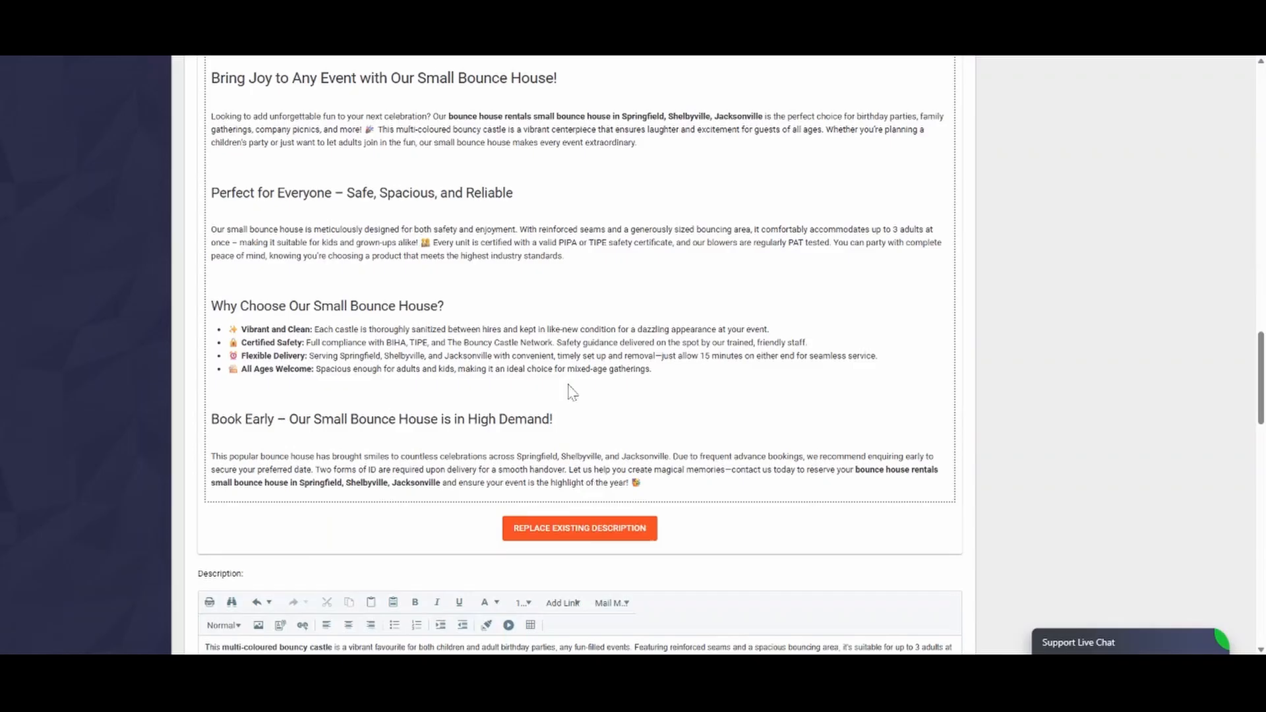
{"action": "left_click", "coordinate": [532, 539]}
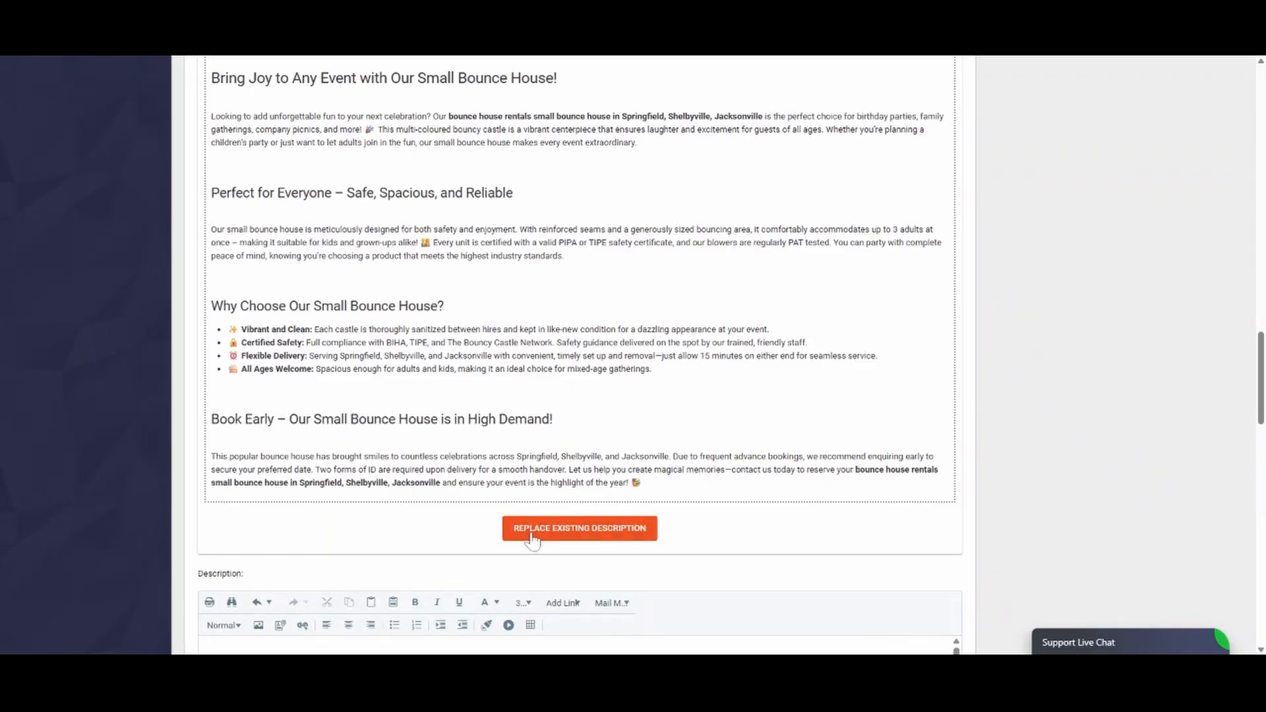
{"action": "scroll", "coordinate": [533, 539], "scroll_direction": "down", "scroll_amount": 4}
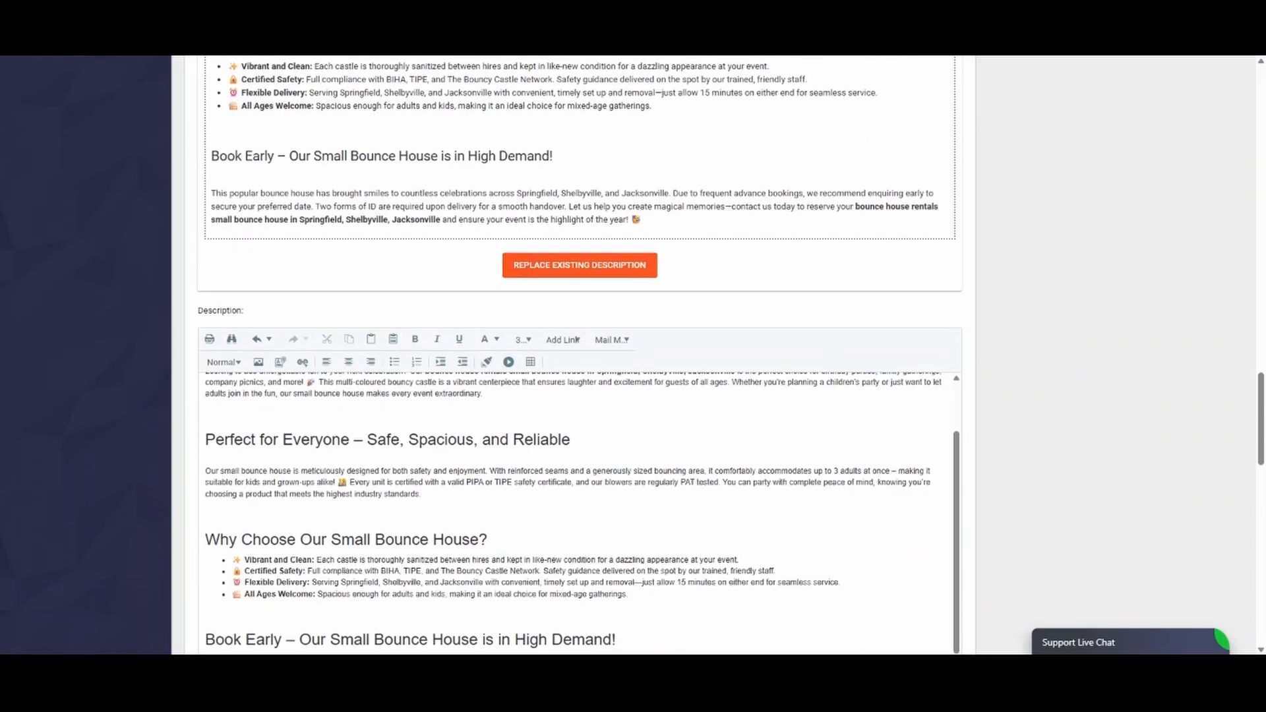
{"action": "scroll", "coordinate": [390, 525], "scroll_direction": "down", "scroll_amount": 5}
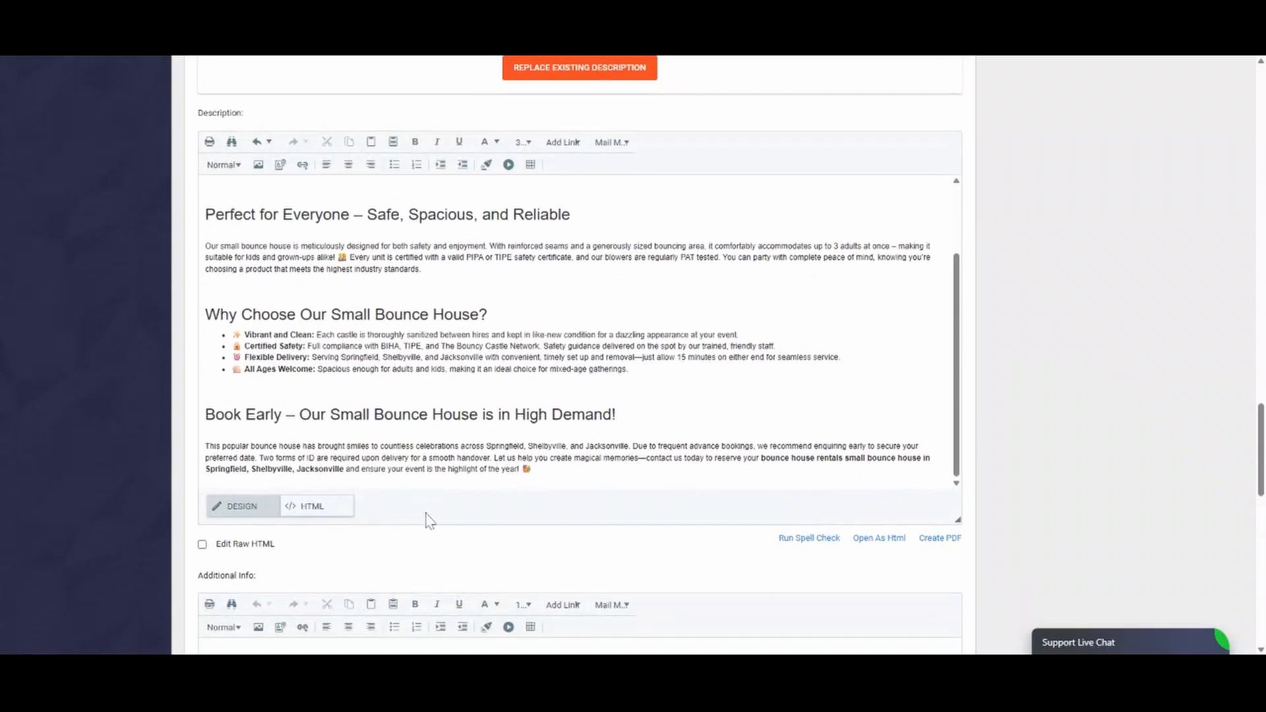
{"action": "scroll", "coordinate": [449, 511], "scroll_direction": "up", "scroll_amount": 6}
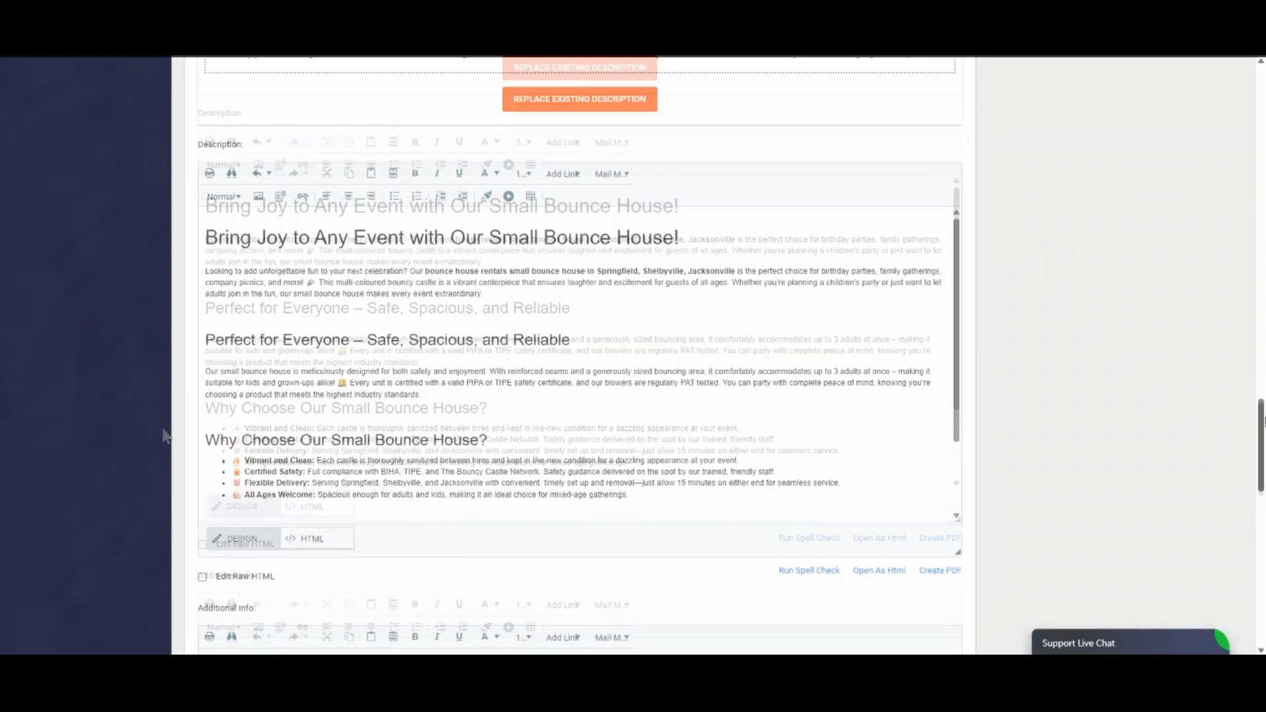
{"action": "scroll", "coordinate": [1261, 399], "scroll_direction": "up", "scroll_amount": 20}
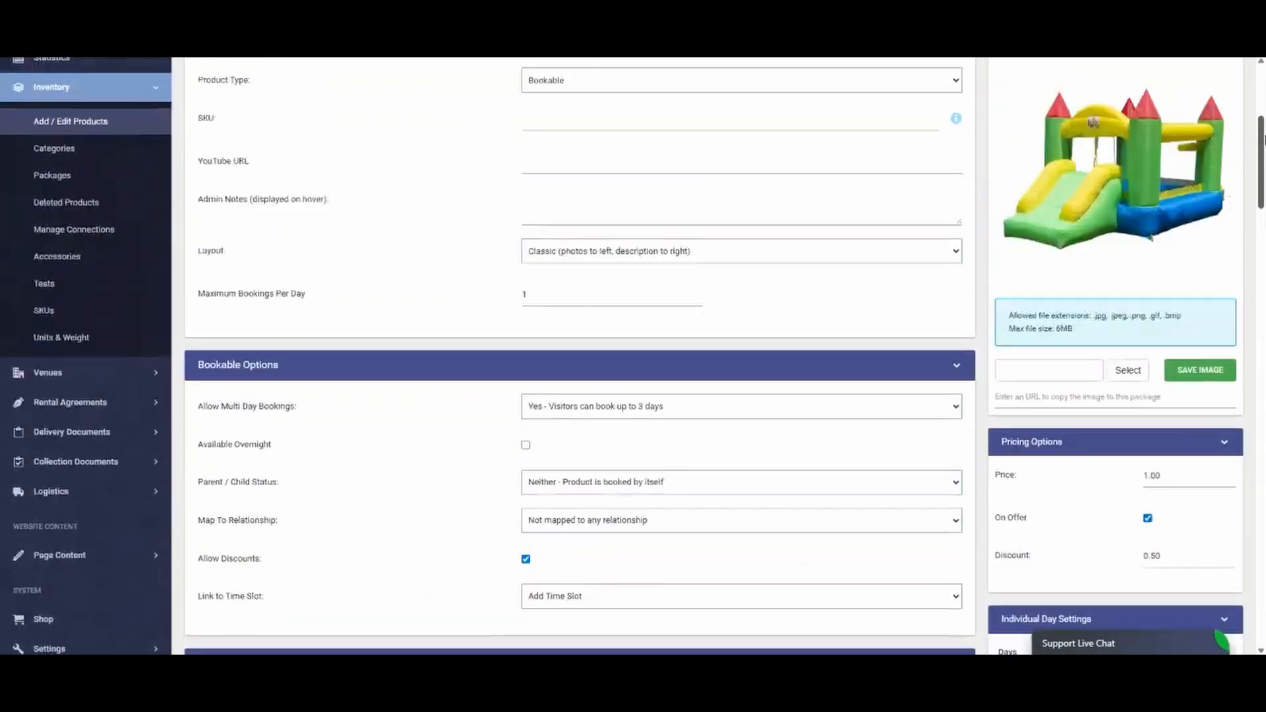
Step: Check the paragraph style of the heading "Bring Joy to Any Event with Our Small Bounce House!" in the product description
{"action": "scroll", "coordinate": [1254, 91], "scroll_direction": "up", "scroll_amount": 1}
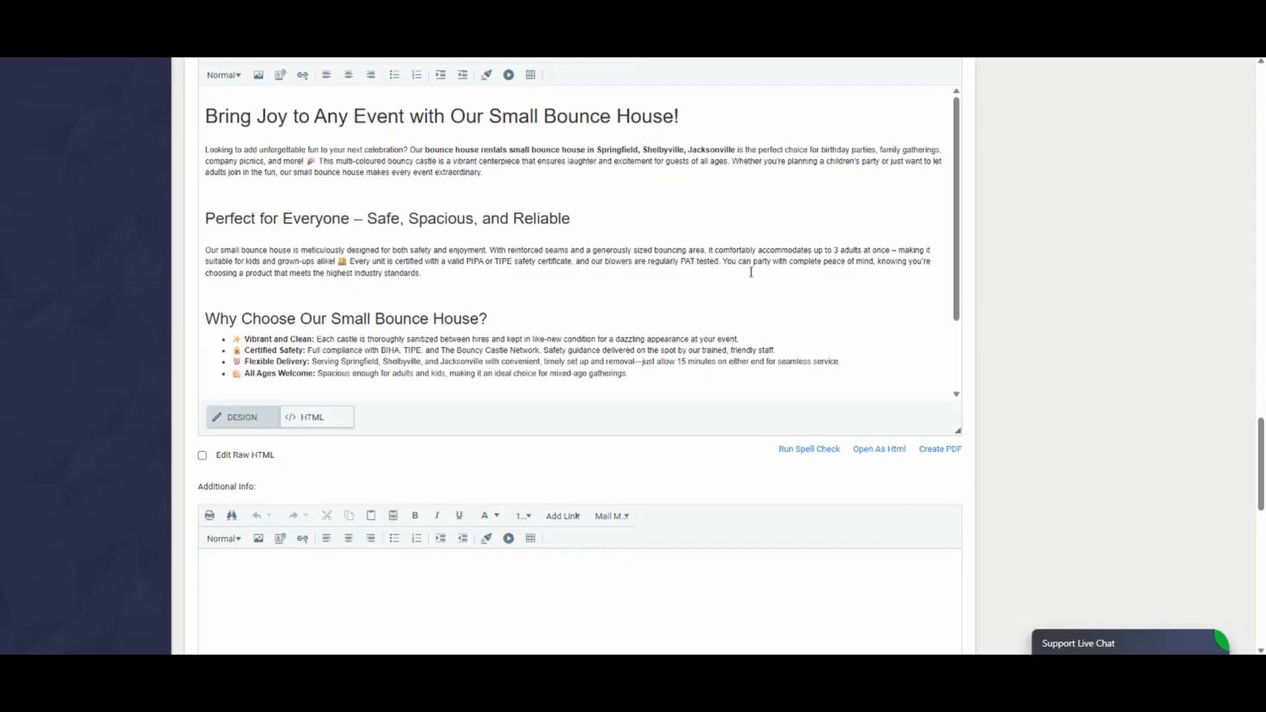
{"action": "scroll", "coordinate": [891, 267], "scroll_direction": "up", "scroll_amount": 1}
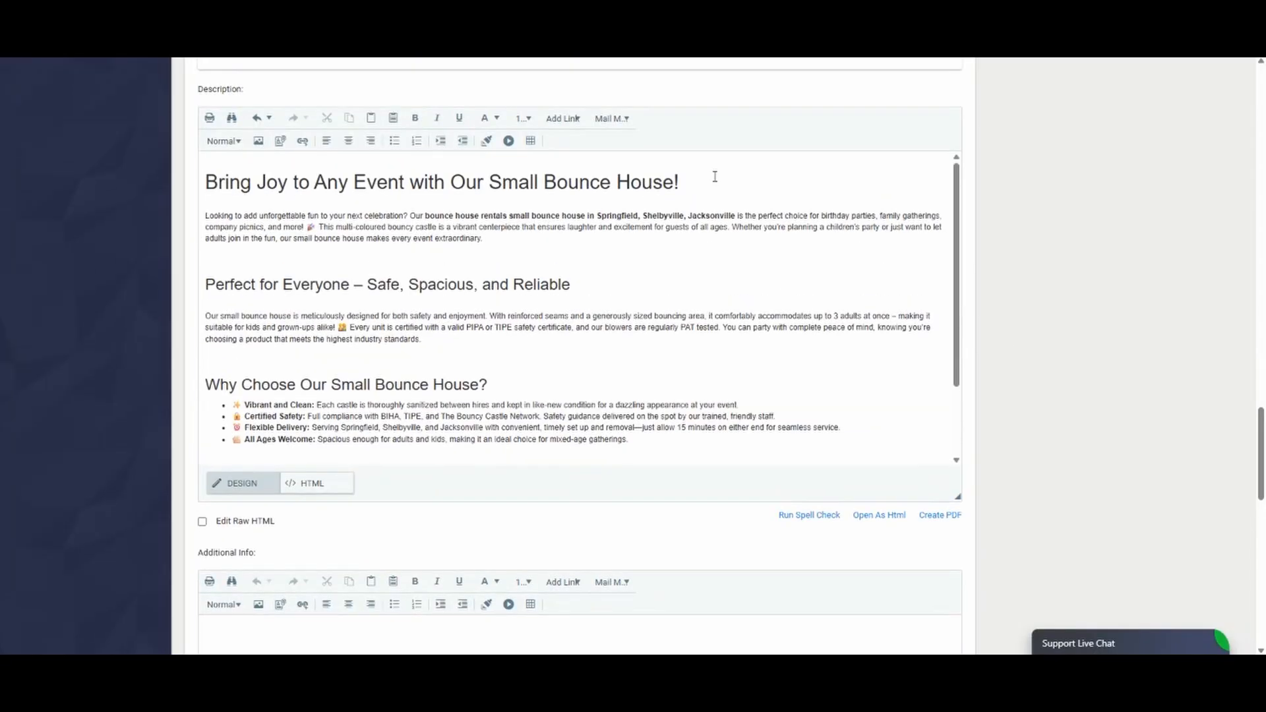
{"action": "left_click_drag", "start_coordinate": [679, 182], "coordinate": [226, 195]}
{"action": "left_click", "coordinate": [225, 195]}
{"action": "left_click_drag", "start_coordinate": [627, 270], "coordinate": [218, 253]}
{"action": "left_click", "coordinate": [458, 281]}
{"action": "left_click_drag", "start_coordinate": [681, 182], "coordinate": [168, 188]}
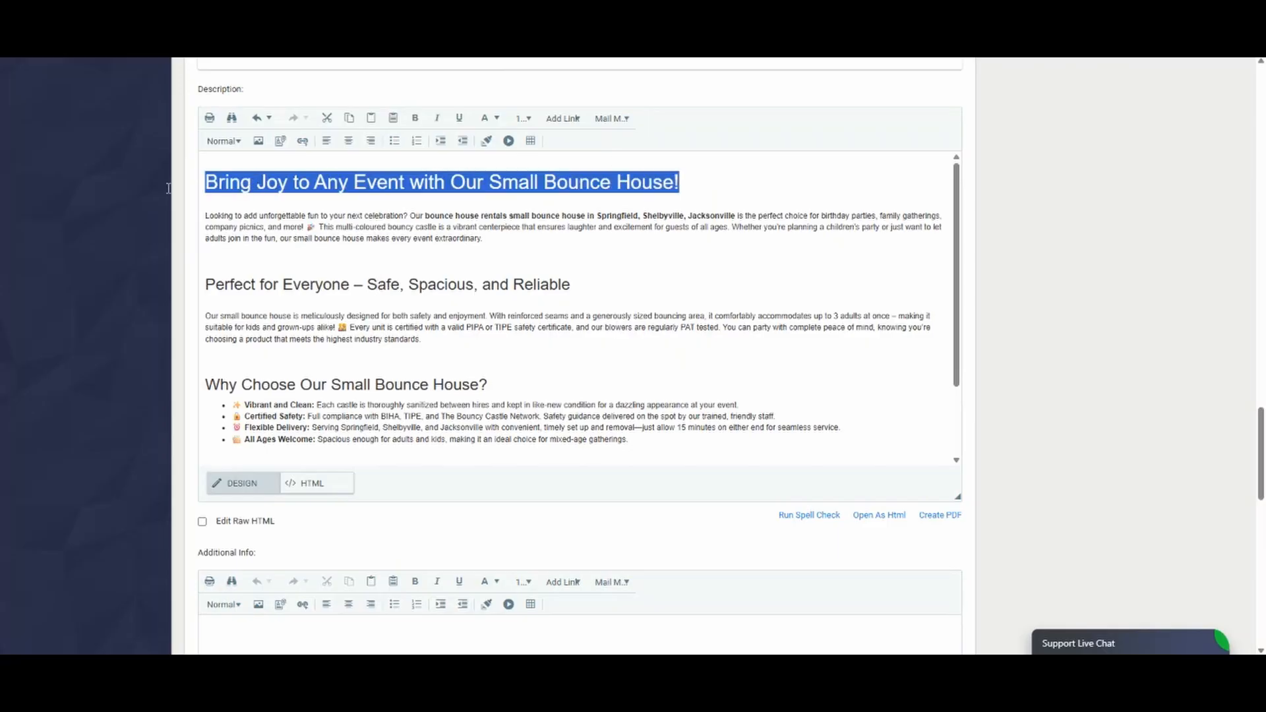
{"action": "left_click", "coordinate": [205, 143]}
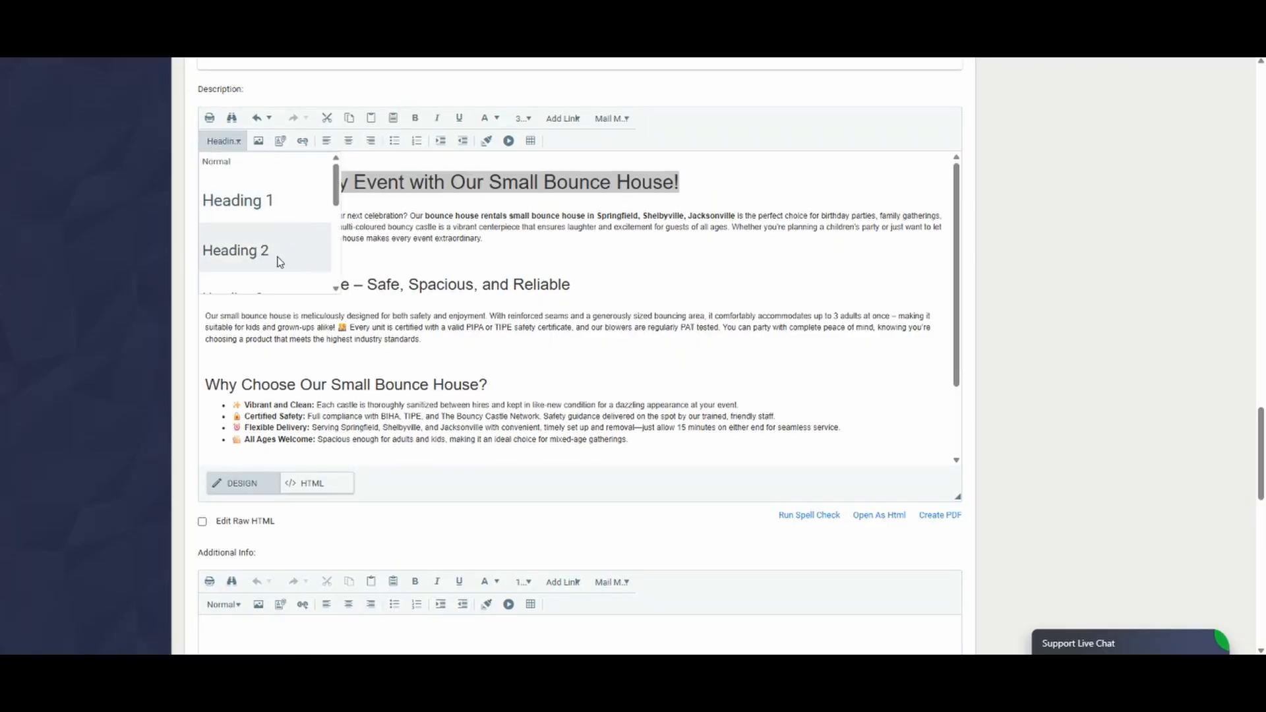
{"action": "left_click", "coordinate": [379, 238]}
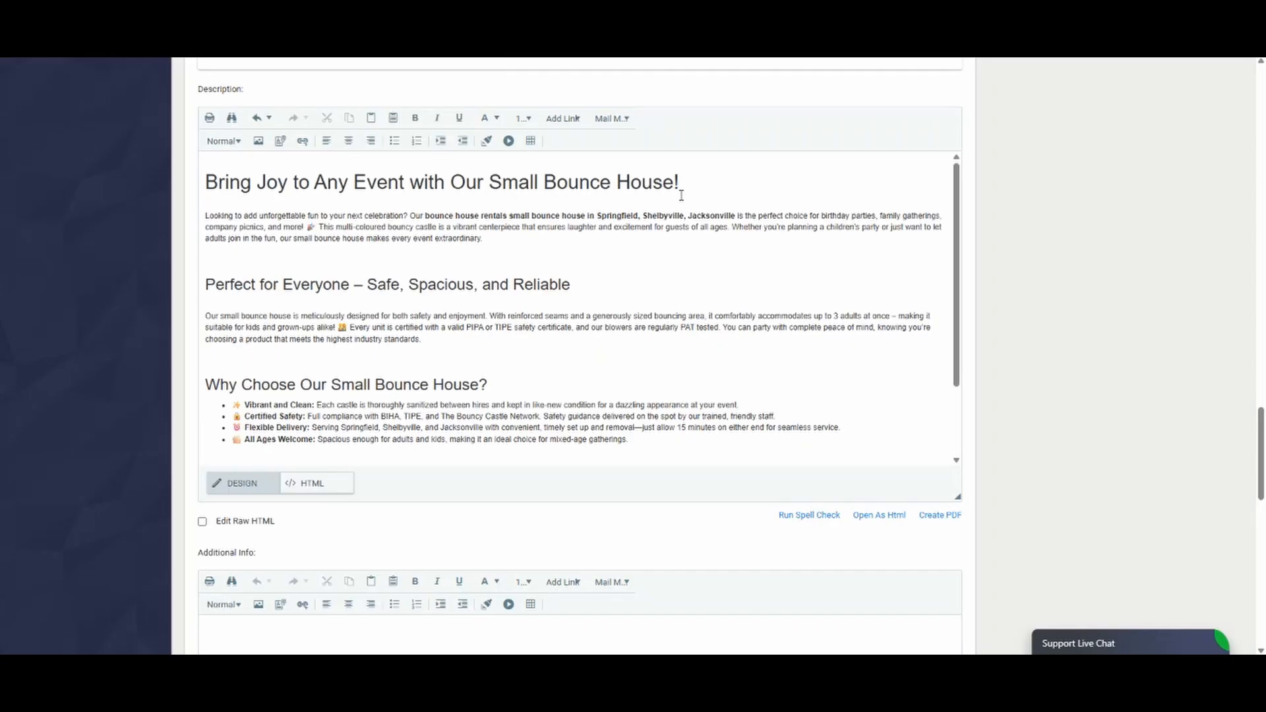
Step: Look through the heading styles available for the product description, leaving the text's formatting as it is
{"action": "left_click", "coordinate": [221, 142]}
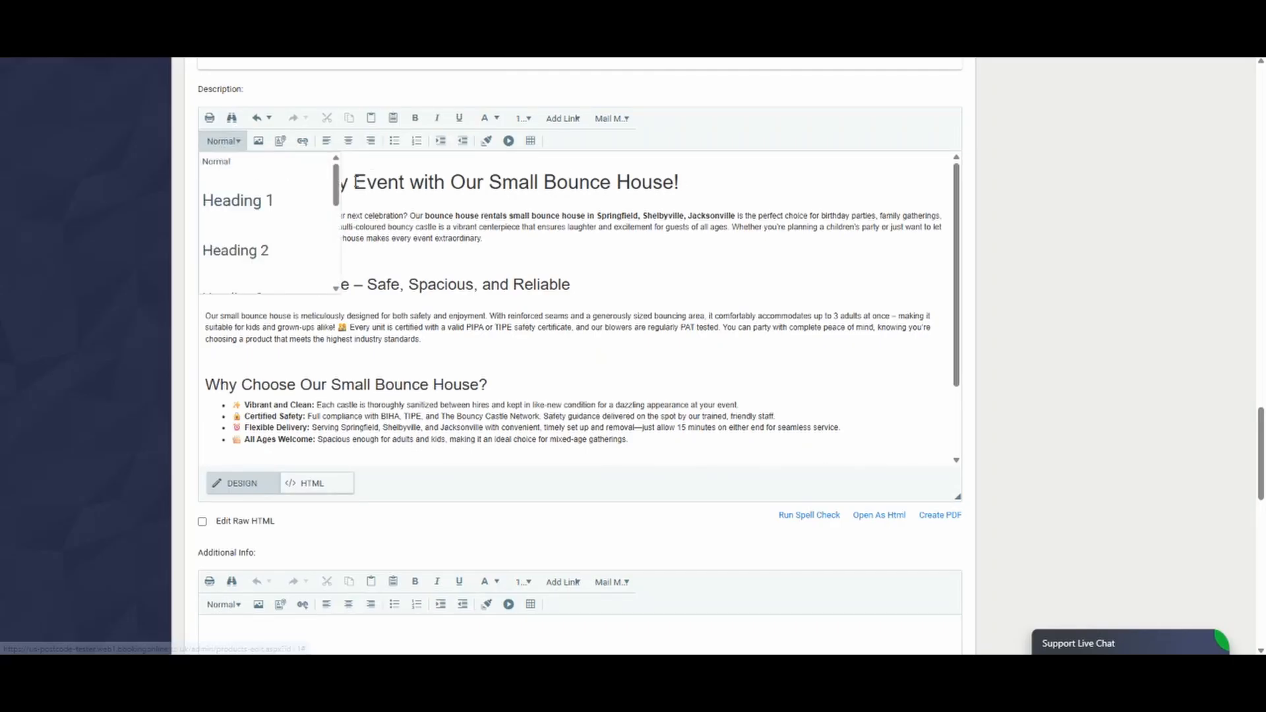
{"action": "left_click_drag", "start_coordinate": [338, 198], "coordinate": [337, 228]}
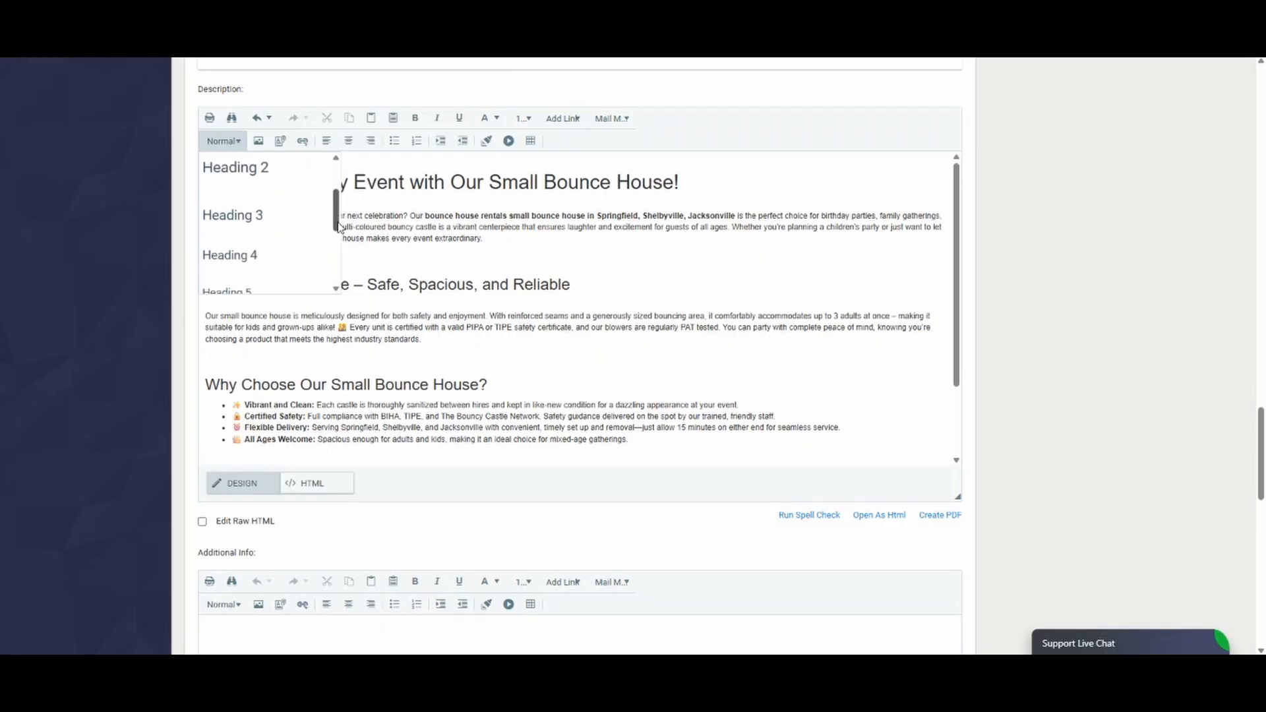
{"action": "left_click", "coordinate": [207, 170]}
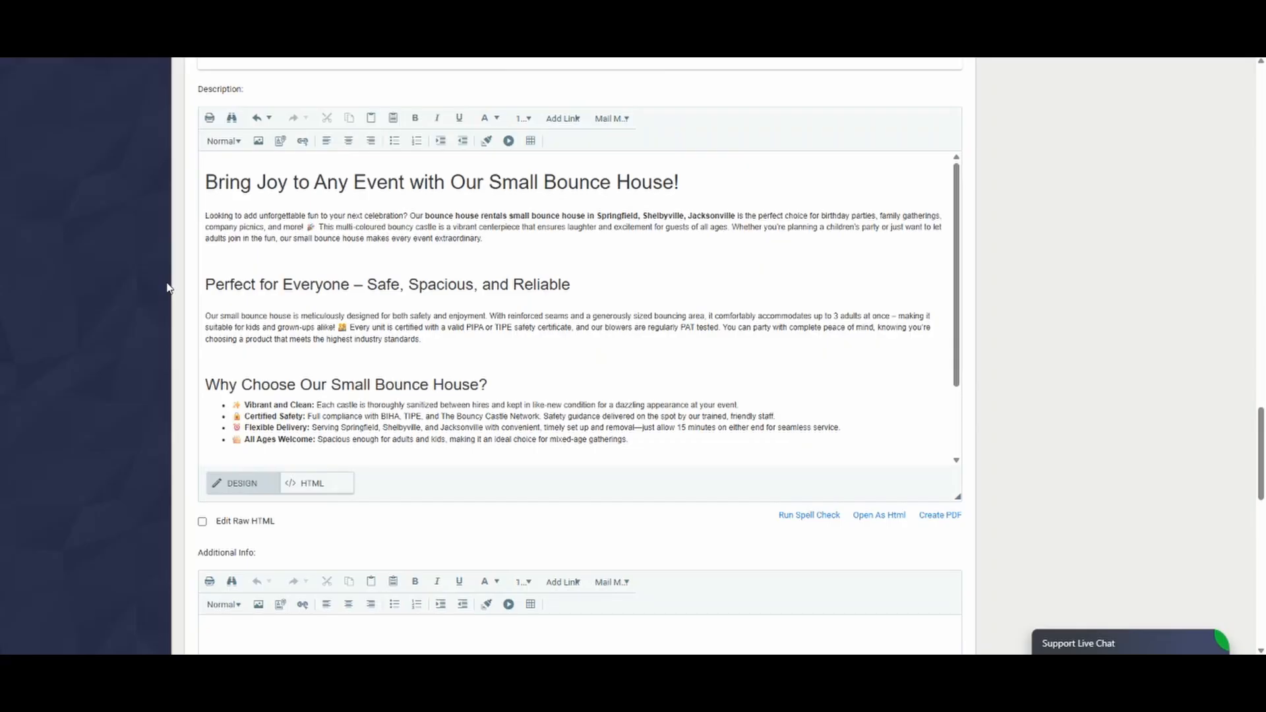
{"action": "scroll", "coordinate": [560, 295], "scroll_direction": "down", "scroll_amount": 4}
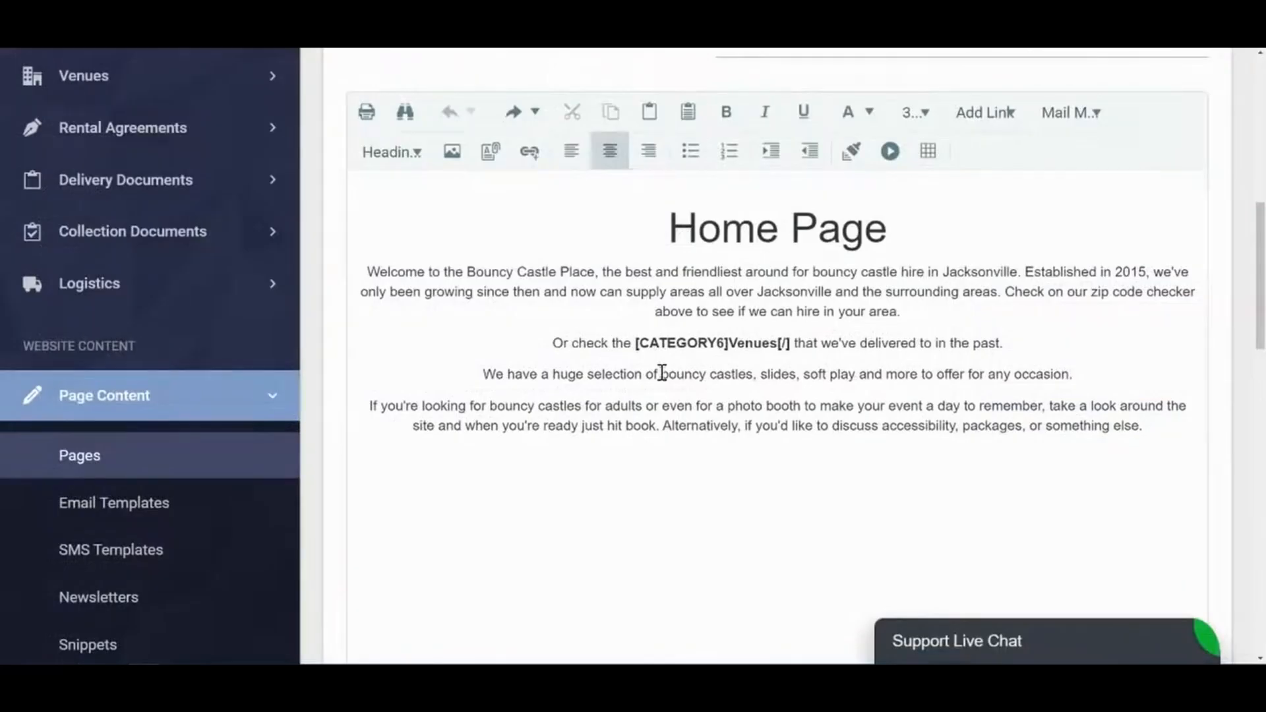
Step: Link the words "bouncy castles" in the Home page text to the Large Bounce Houses category and save the page
{"action": "left_click_drag", "start_coordinate": [662, 374], "coordinate": [756, 371]}
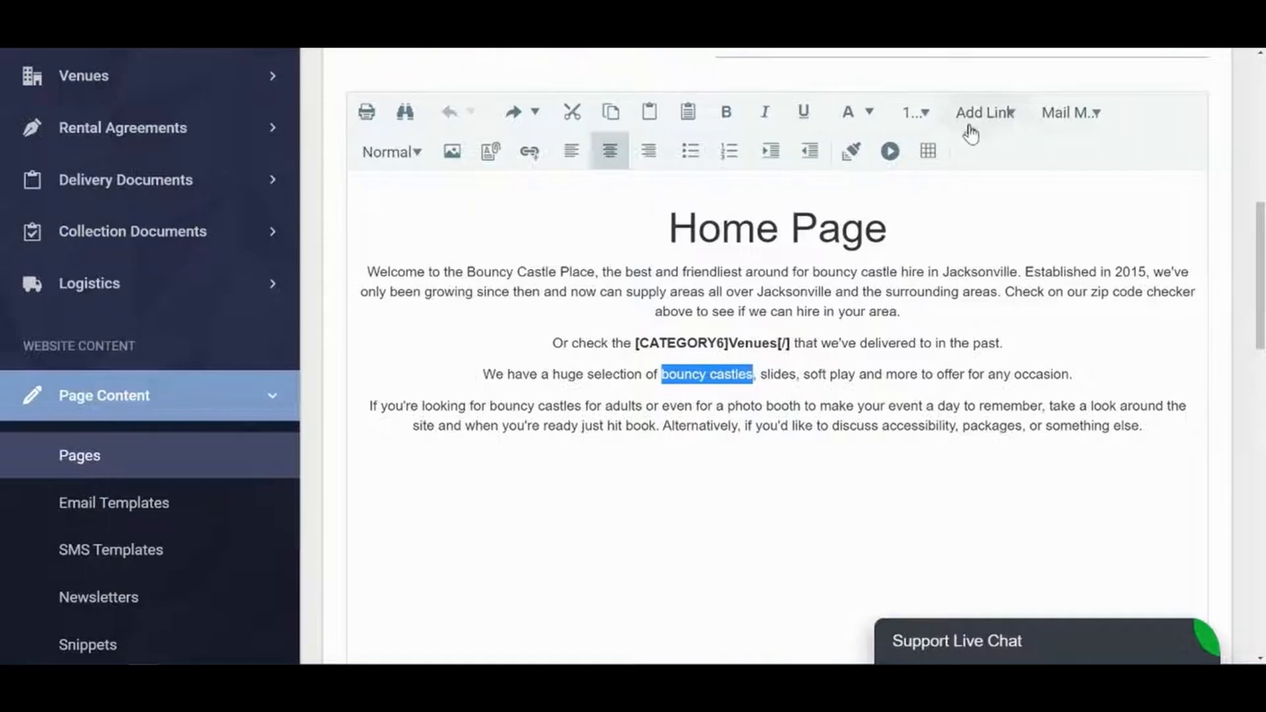
{"action": "left_click", "coordinate": [989, 116]}
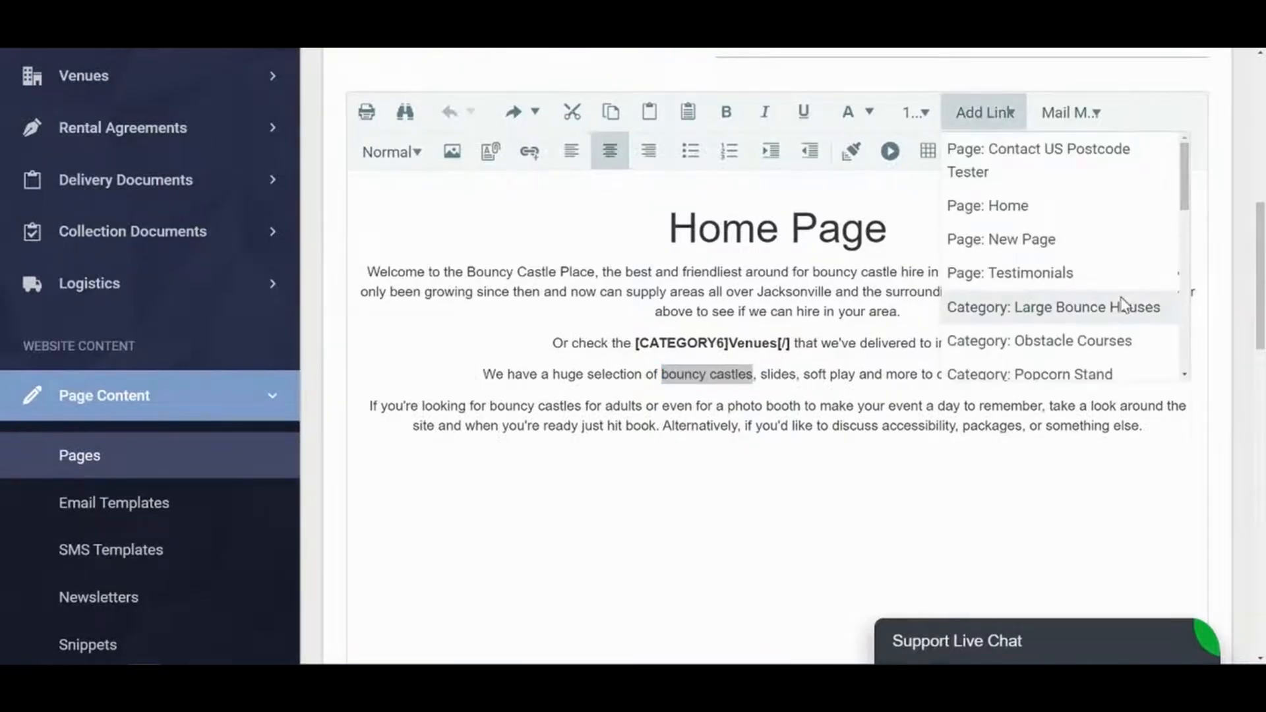
{"action": "left_click", "coordinate": [1122, 302]}
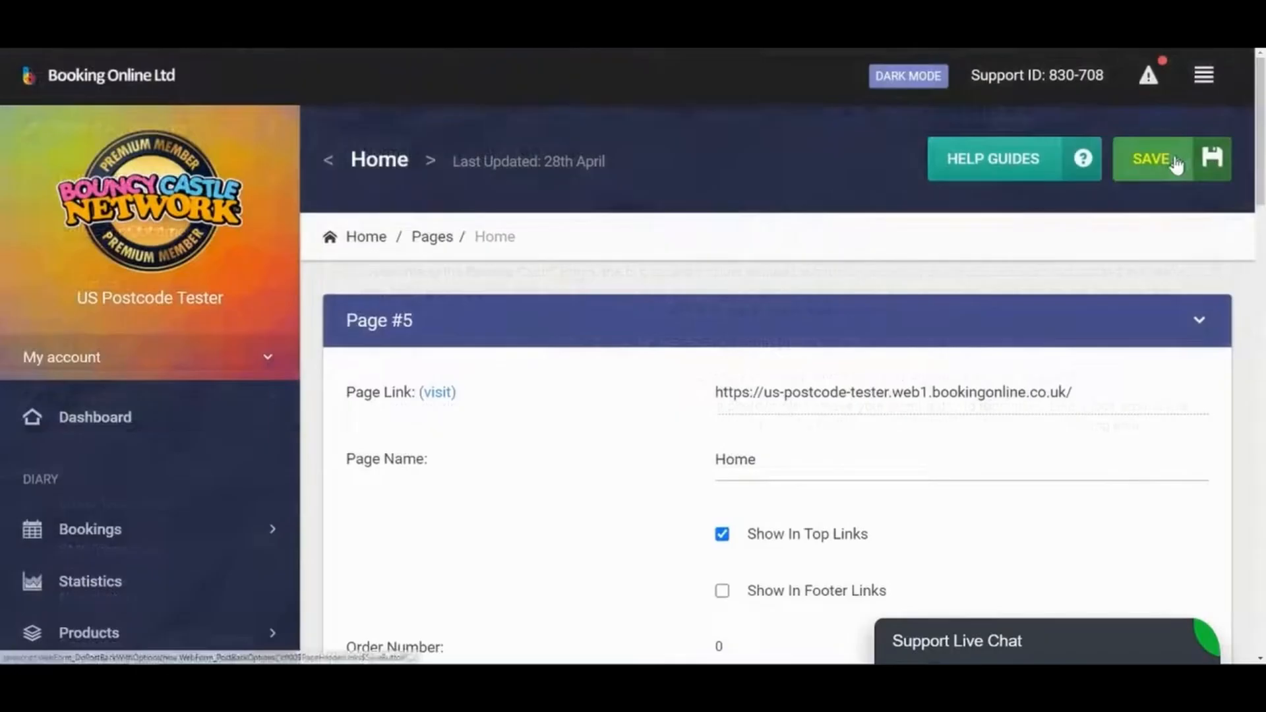
{"action": "left_click", "coordinate": [1176, 161]}
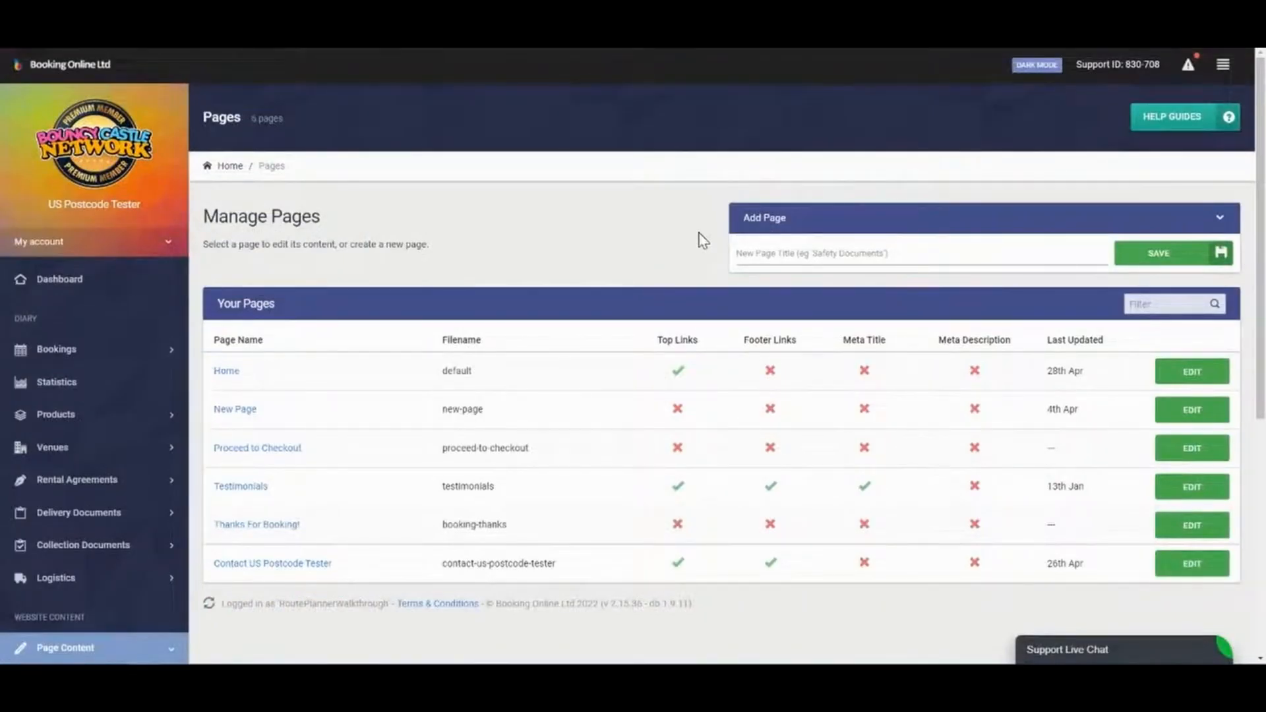
Step: Enter "Bounce House Rentals Jacksonville" as the title for a new website page
{"action": "left_click", "coordinate": [755, 259]}
{"action": "key", "text": "ctrl+v"}
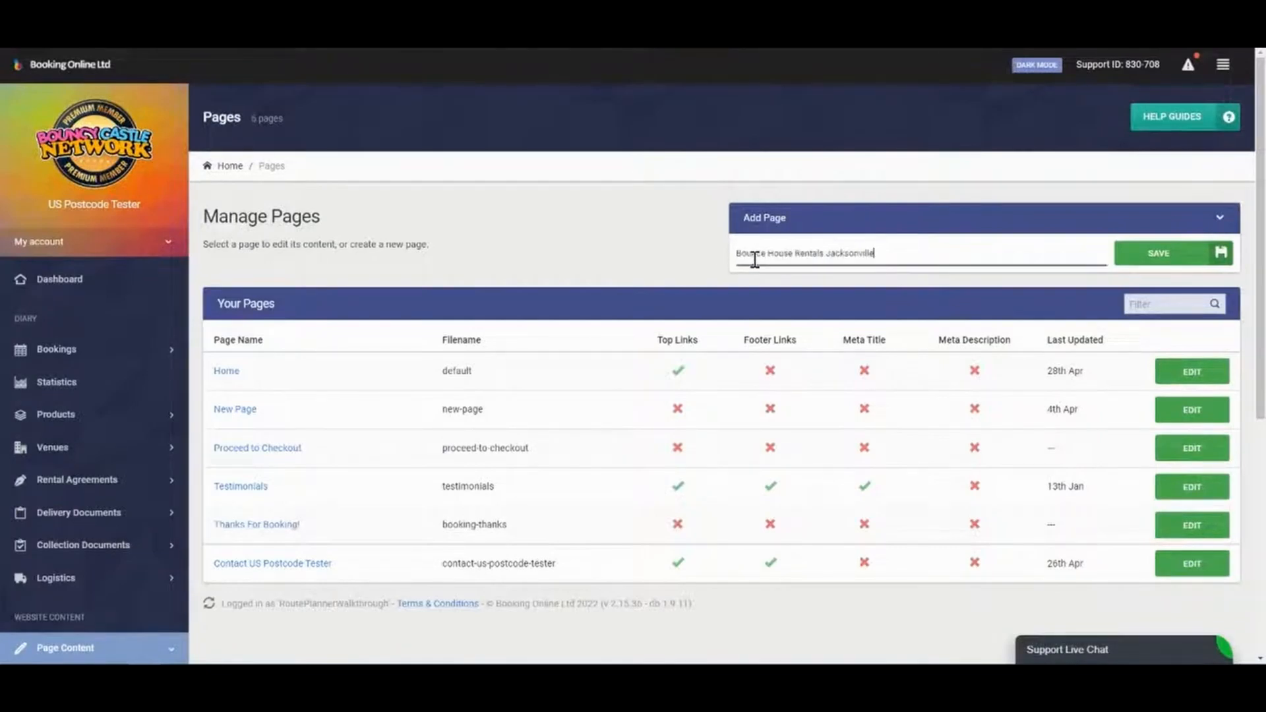
{"action": "left_click", "coordinate": [819, 275]}
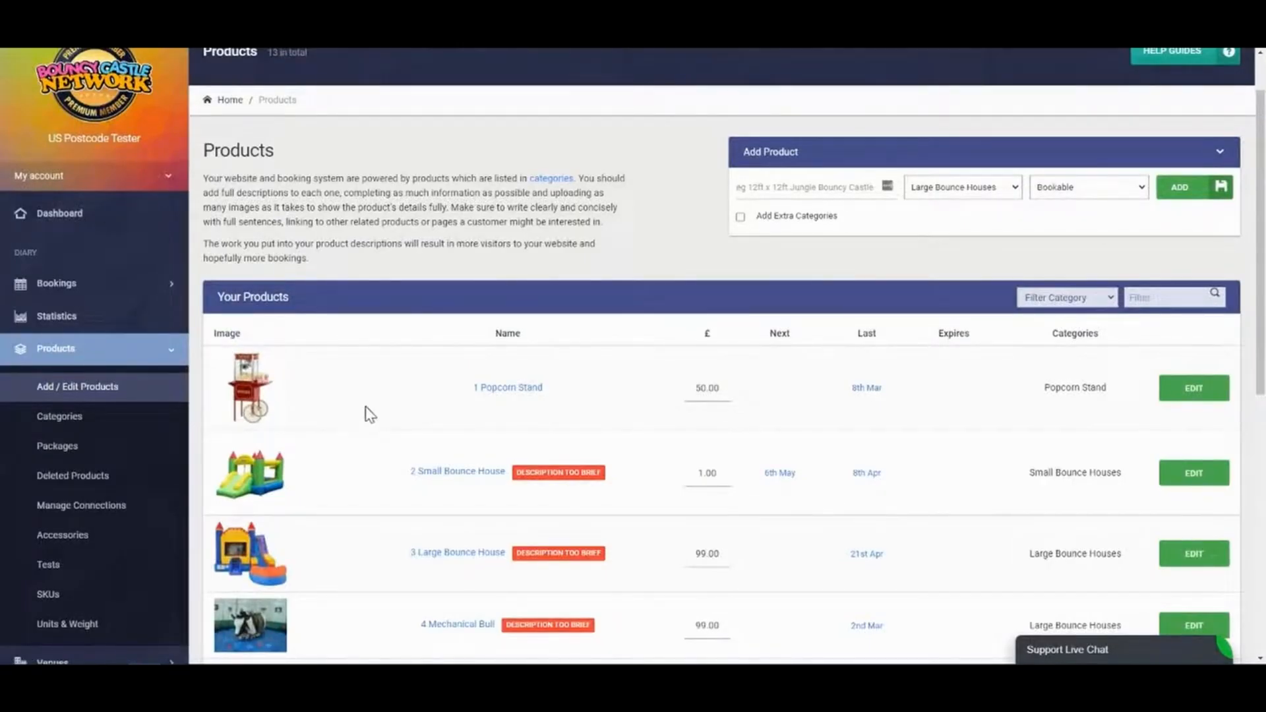
Step: Open the Invites & Graphics page from the support resources
{"action": "scroll", "coordinate": [369, 414], "scroll_direction": "down", "scroll_amount": 1}
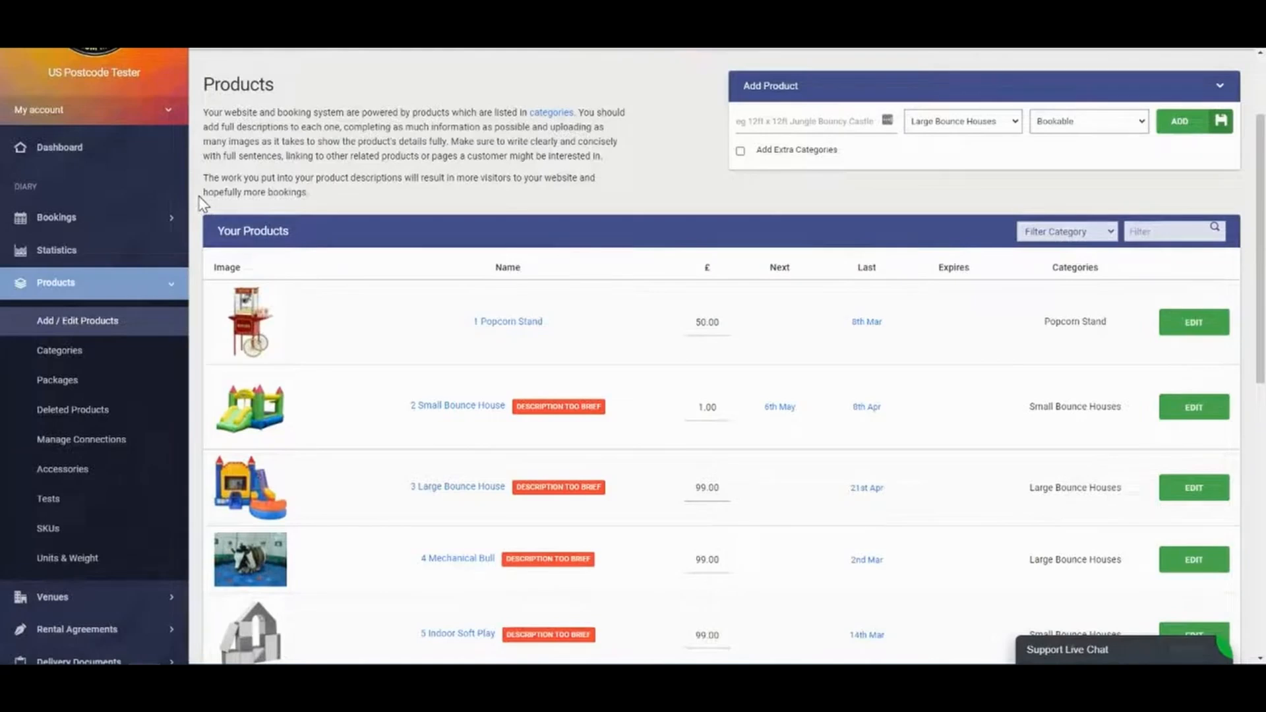
{"action": "scroll", "coordinate": [122, 264], "scroll_direction": "down", "scroll_amount": 7}
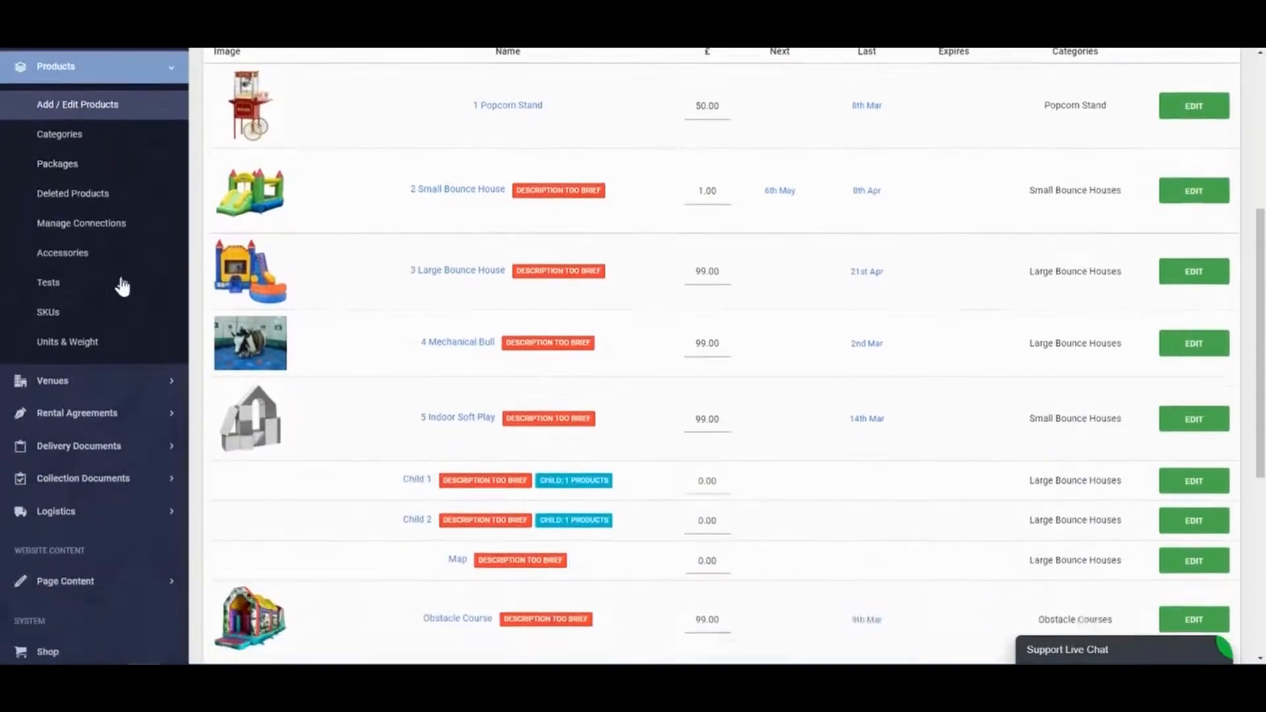
{"action": "left_click", "coordinate": [116, 407]}
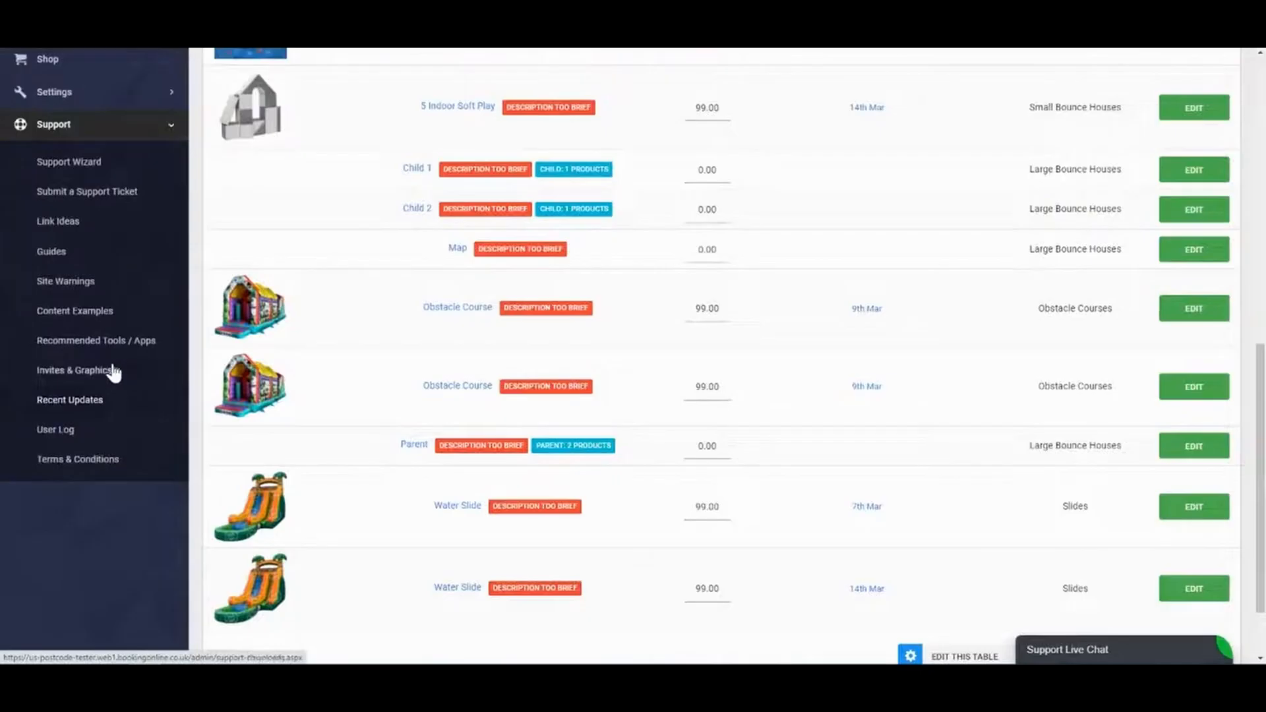
{"action": "left_click", "coordinate": [43, 373]}
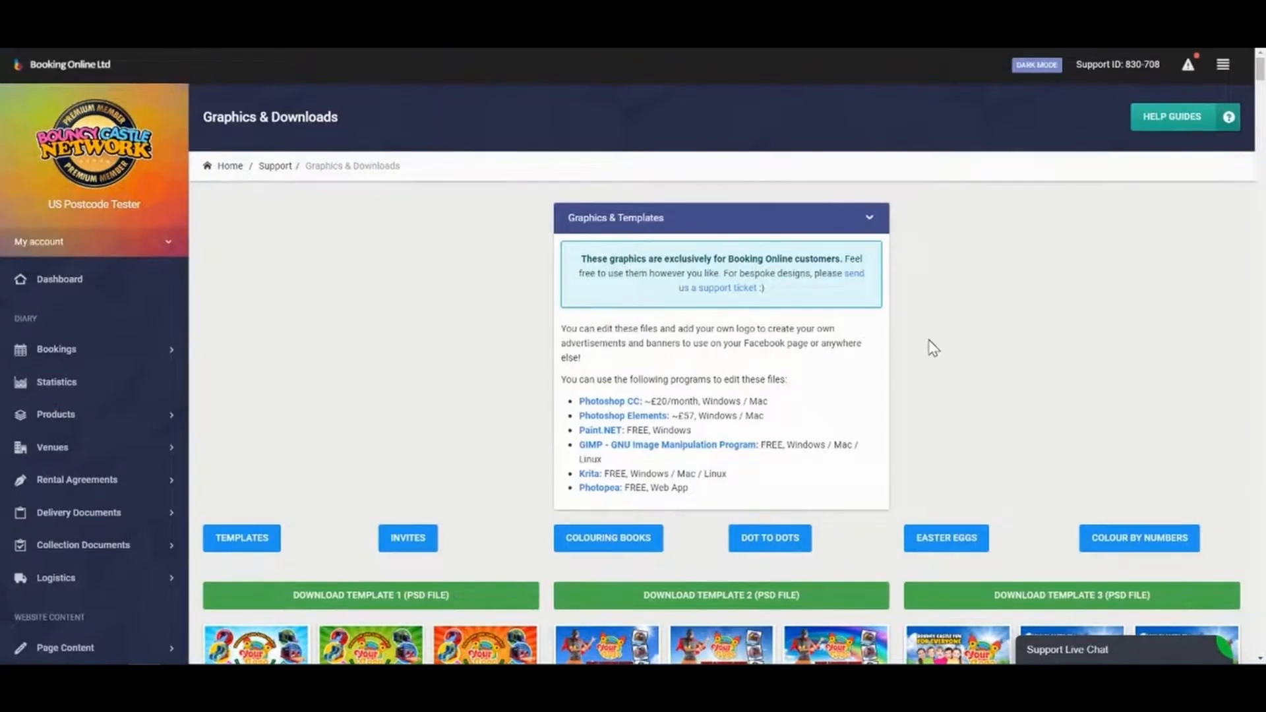
Step: Look through the downloadable promotional templates, party invitations and colouring books, including the Christmas sets
{"action": "scroll", "coordinate": [933, 347], "scroll_direction": "down", "scroll_amount": 20}
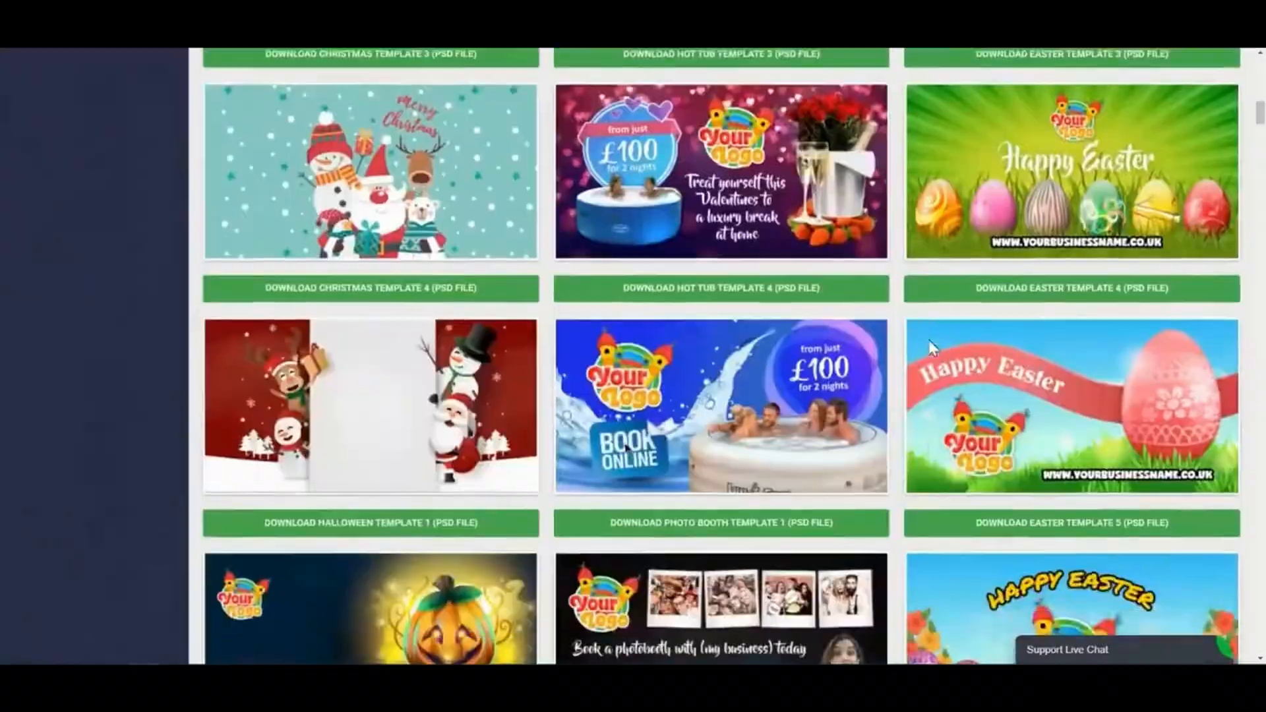
{"action": "scroll", "coordinate": [930, 343], "scroll_direction": "down", "scroll_amount": 20}
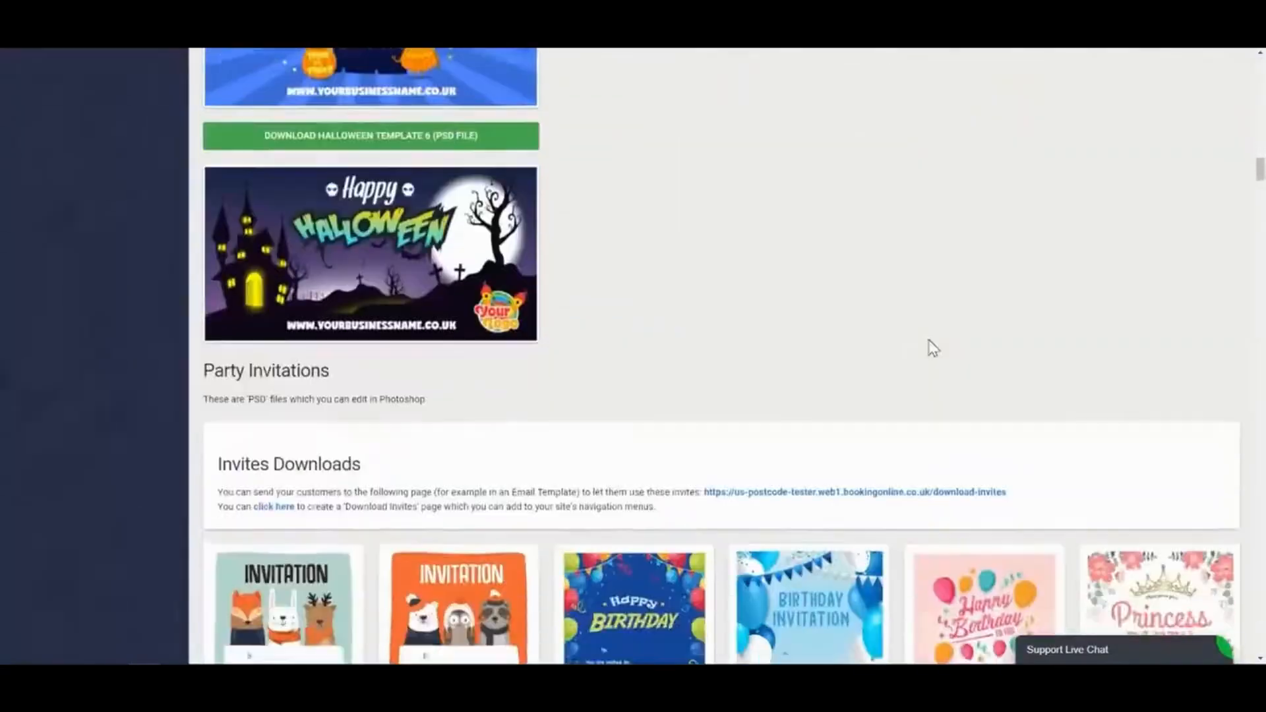
{"action": "scroll", "coordinate": [933, 347], "scroll_direction": "down", "scroll_amount": 20}
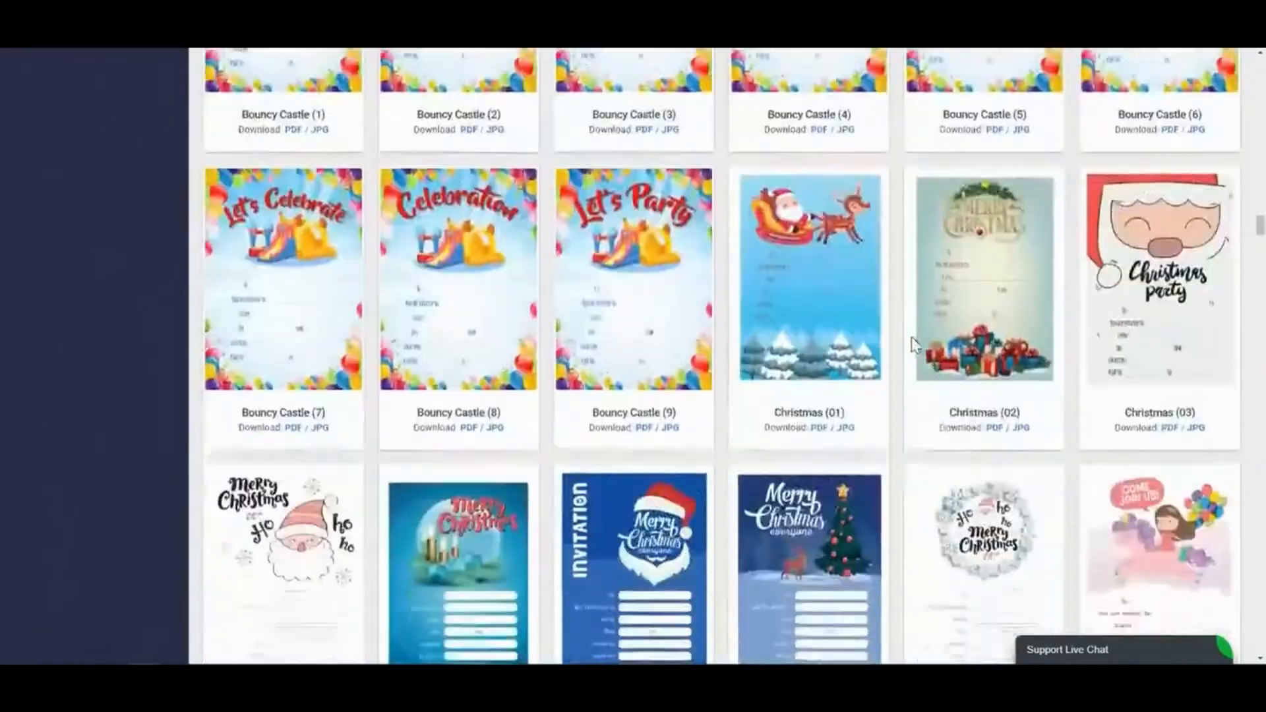
{"action": "scroll", "coordinate": [913, 344], "scroll_direction": "down", "scroll_amount": 20}
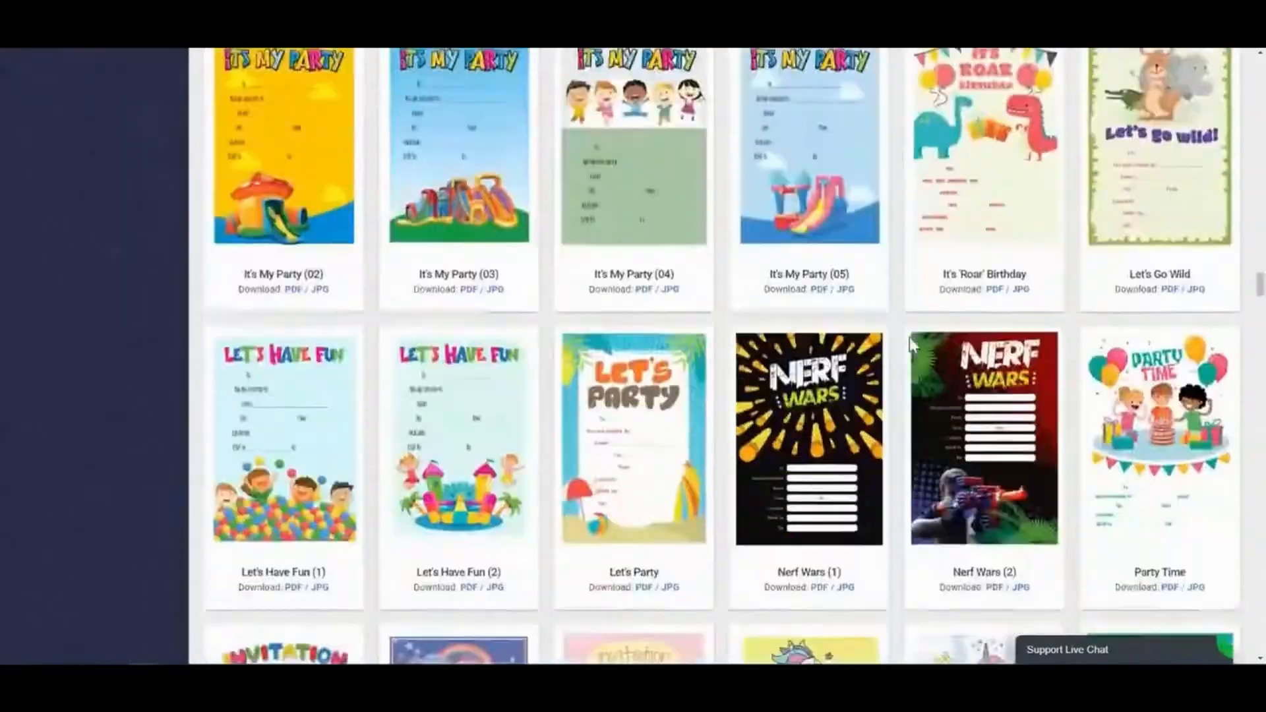
{"action": "scroll", "coordinate": [912, 344], "scroll_direction": "down", "scroll_amount": 20}
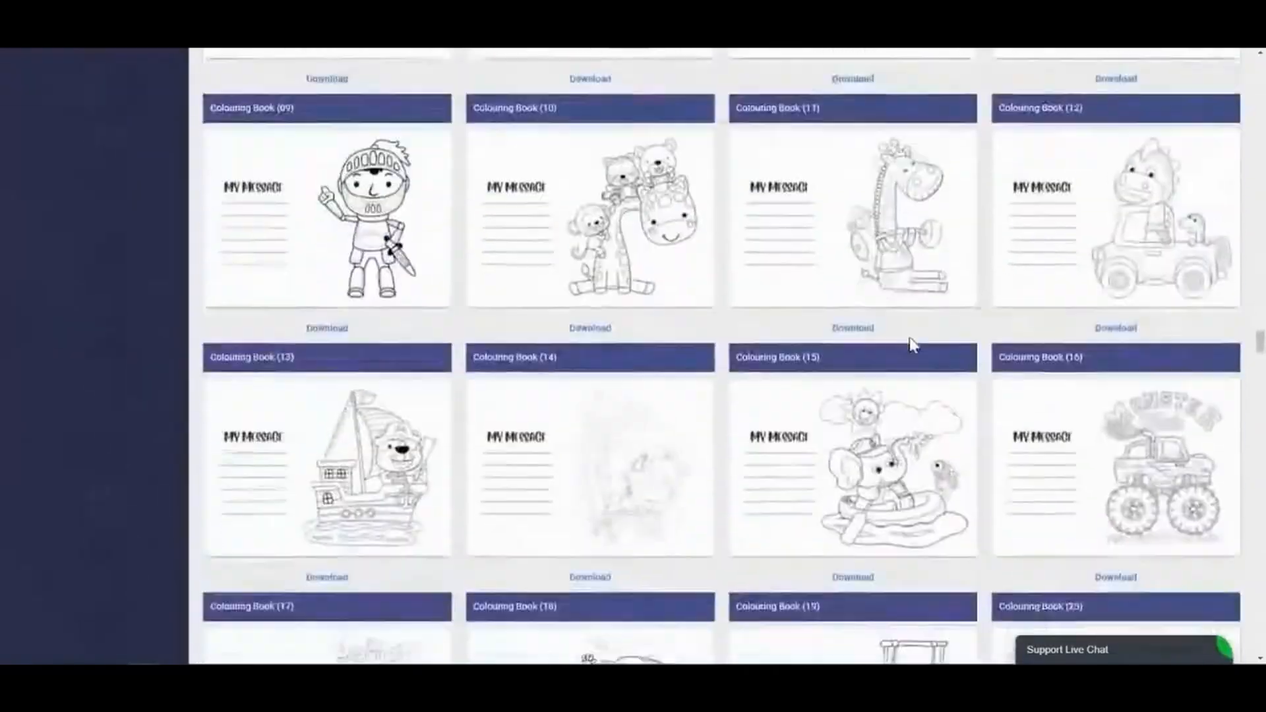
{"action": "scroll", "coordinate": [913, 344], "scroll_direction": "down", "scroll_amount": 20}
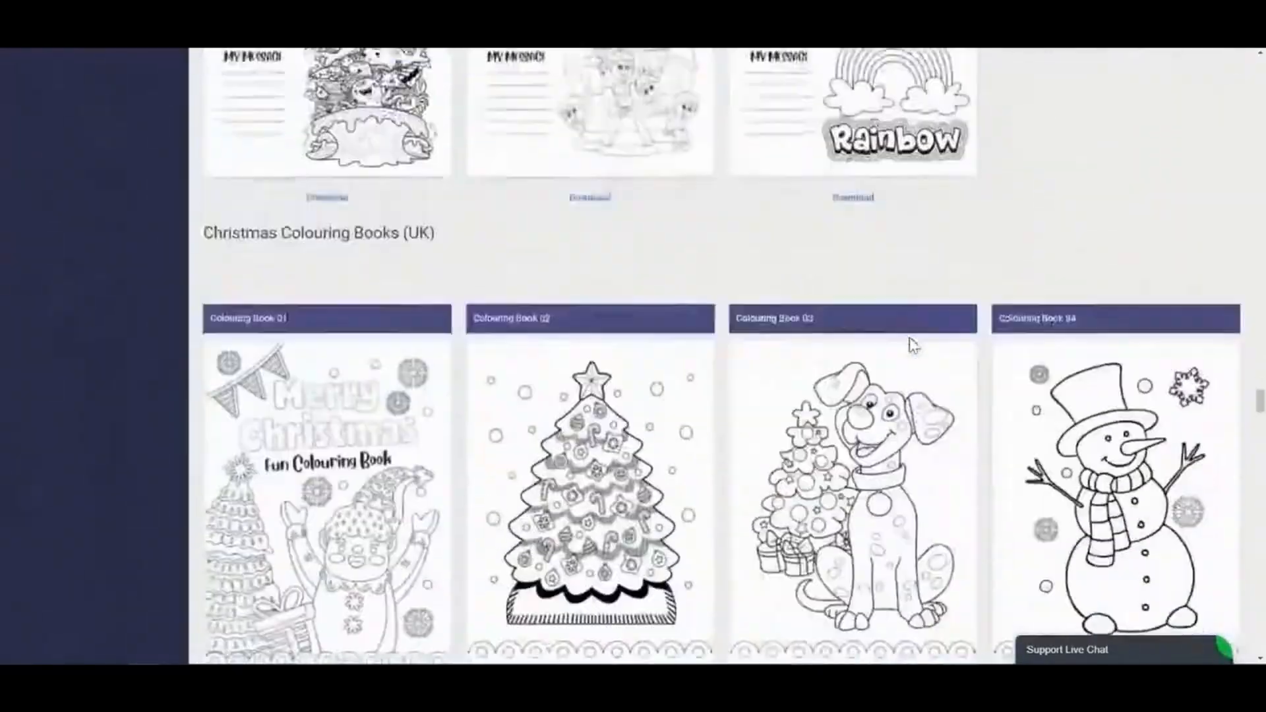
{"action": "scroll", "coordinate": [912, 344], "scroll_direction": "down", "scroll_amount": 20}
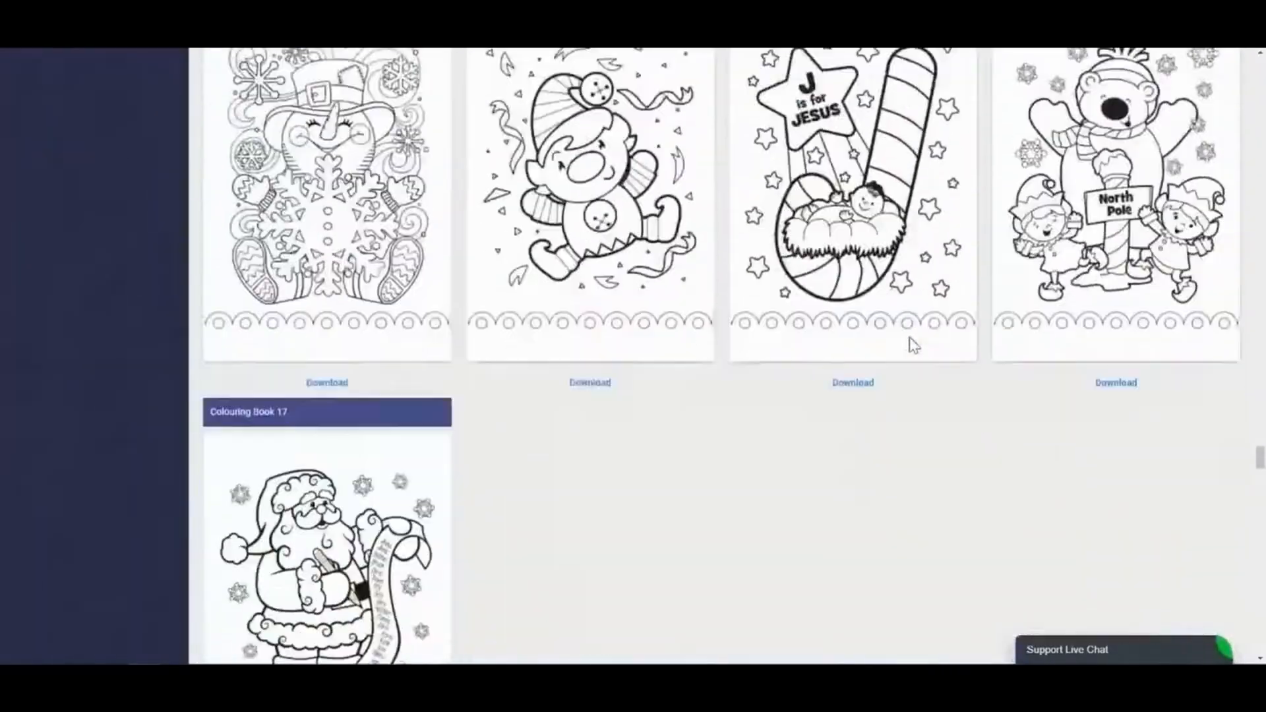
{"action": "scroll", "coordinate": [912, 344], "scroll_direction": "down", "scroll_amount": 20}
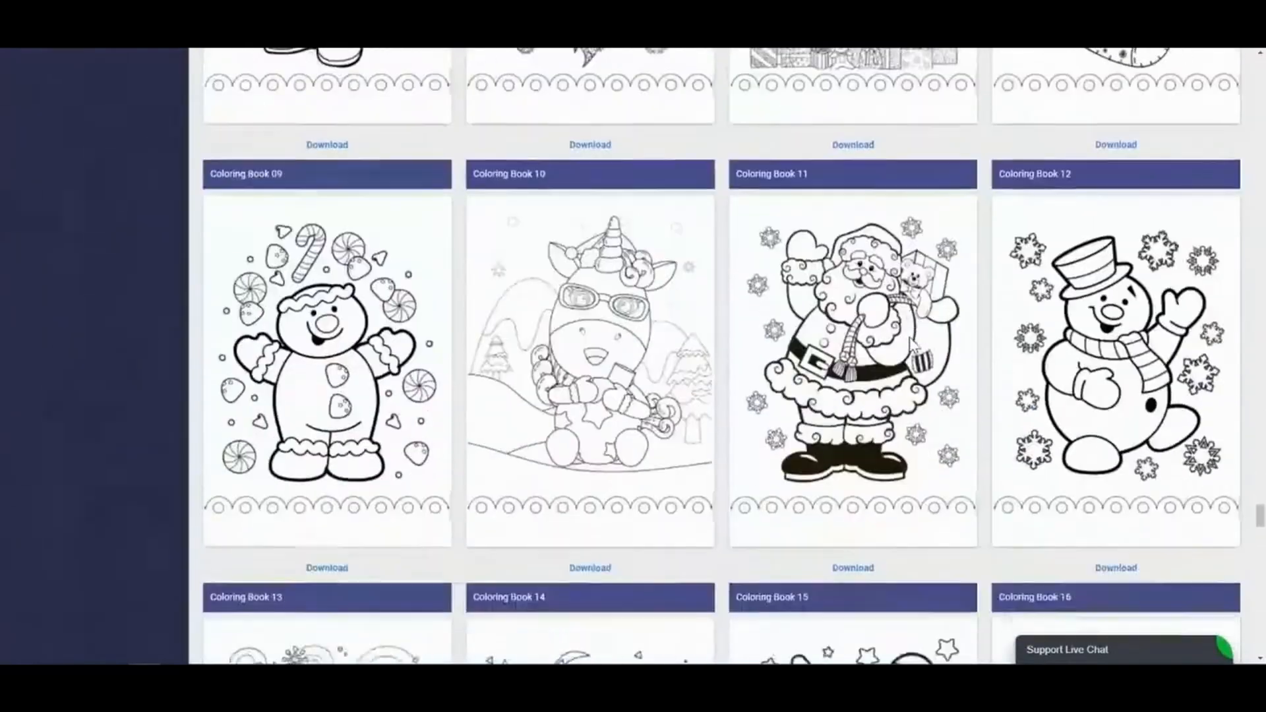
{"action": "scroll", "coordinate": [908, 337], "scroll_direction": "down", "scroll_amount": 5}
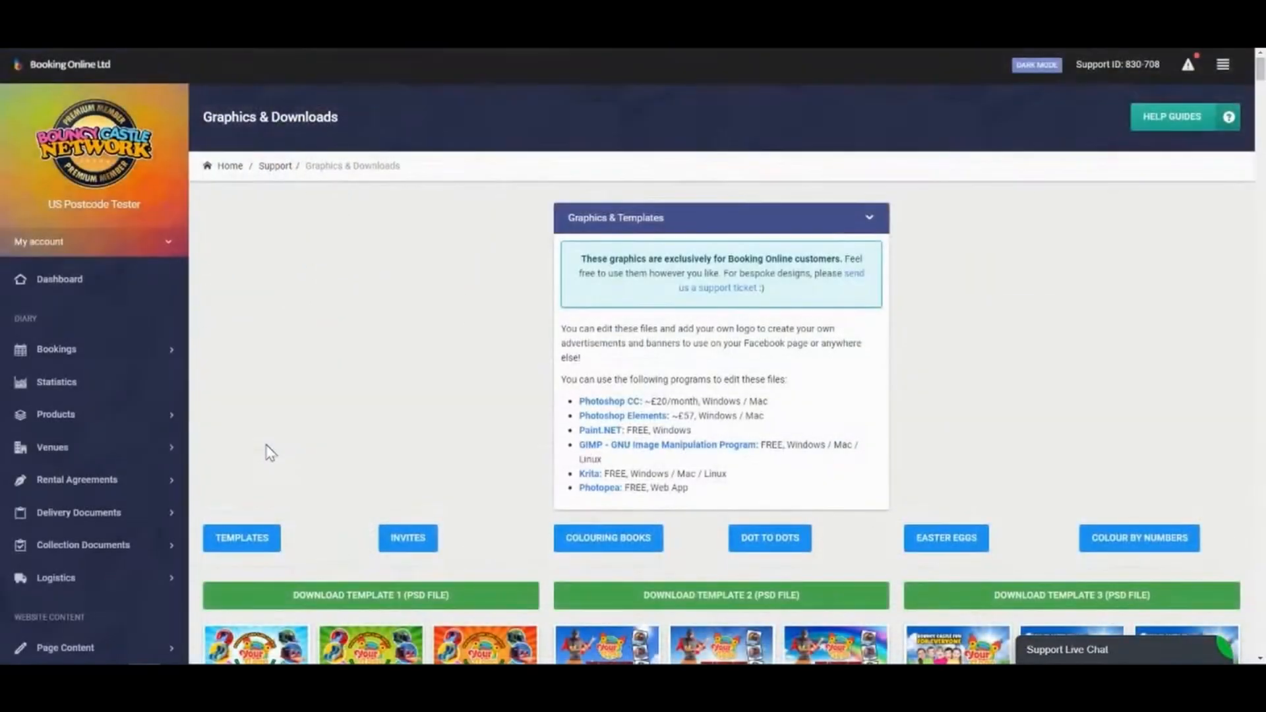
Step: Open the Booking Abandoned email template for editing
{"action": "scroll", "coordinate": [267, 448], "scroll_direction": "down", "scroll_amount": 2}
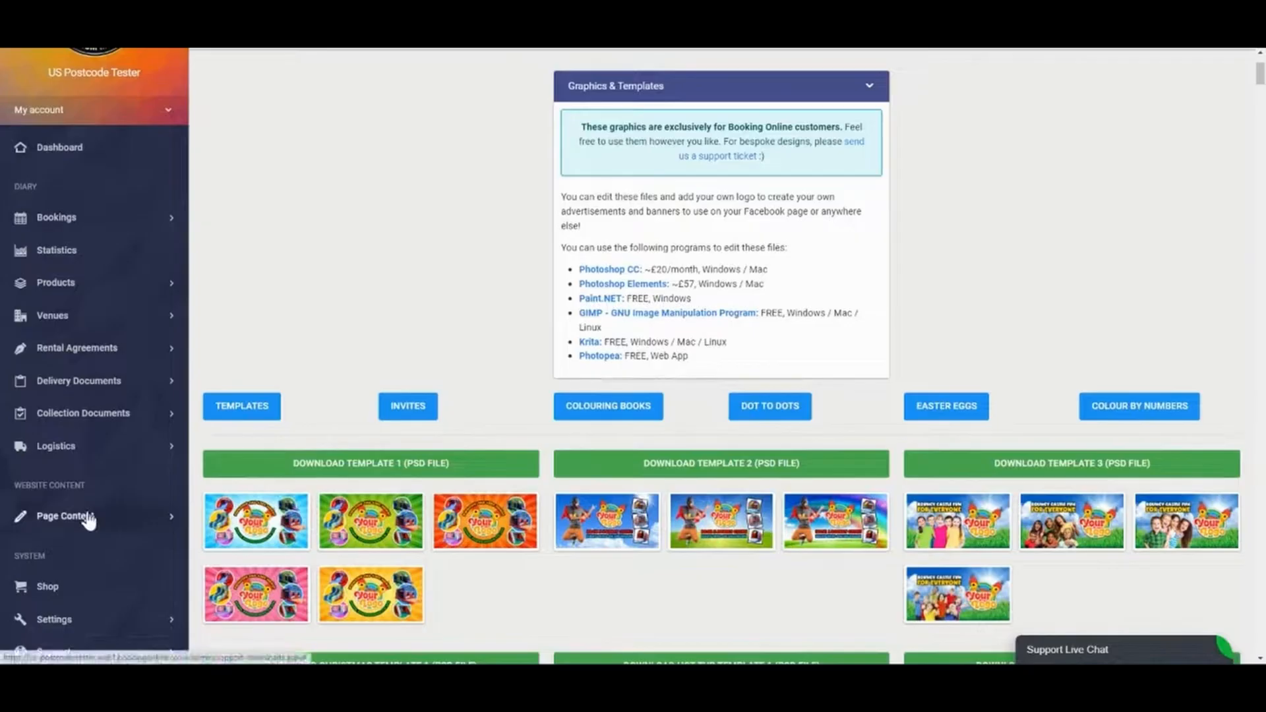
{"action": "left_click", "coordinate": [88, 517]}
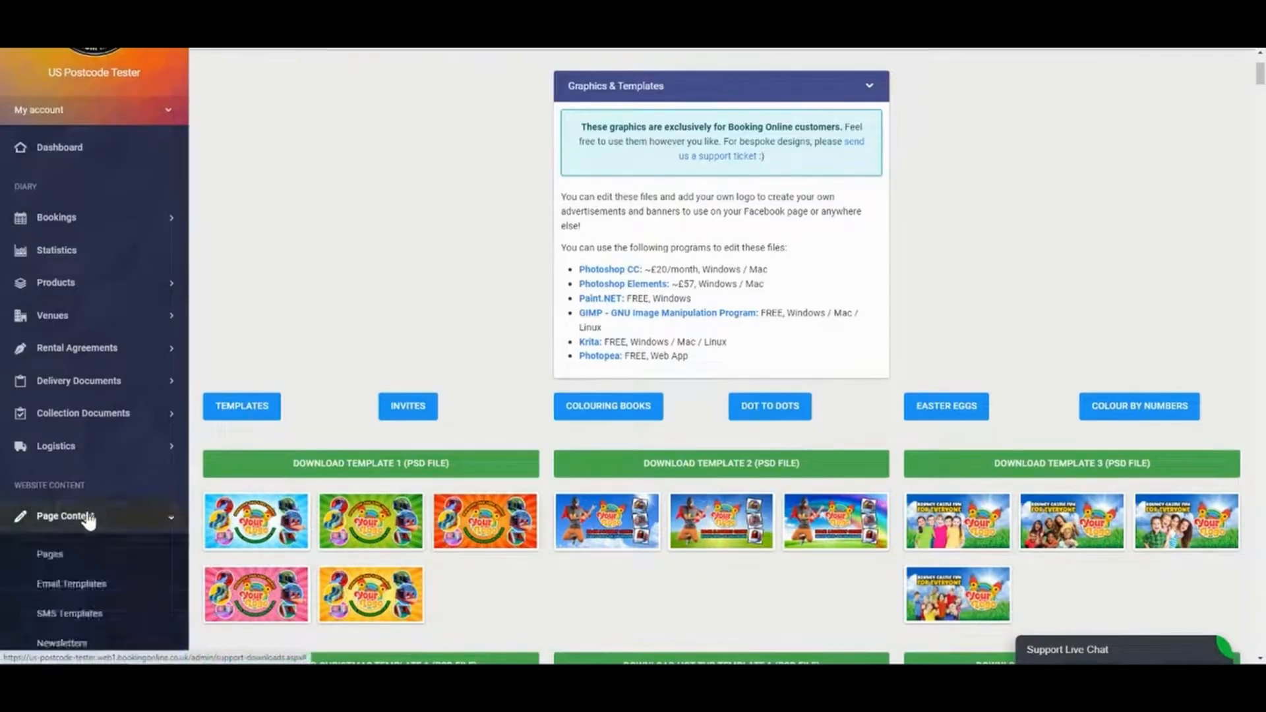
{"action": "left_click", "coordinate": [76, 591]}
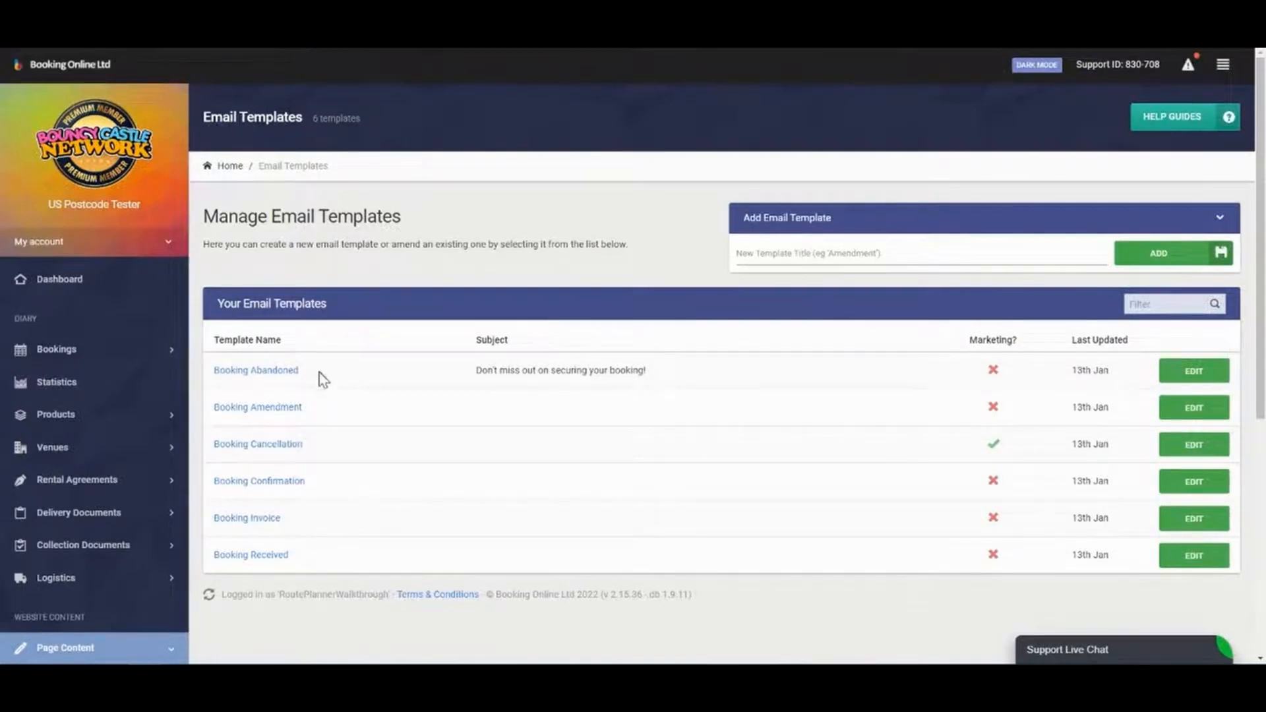
{"action": "left_click", "coordinate": [286, 373]}
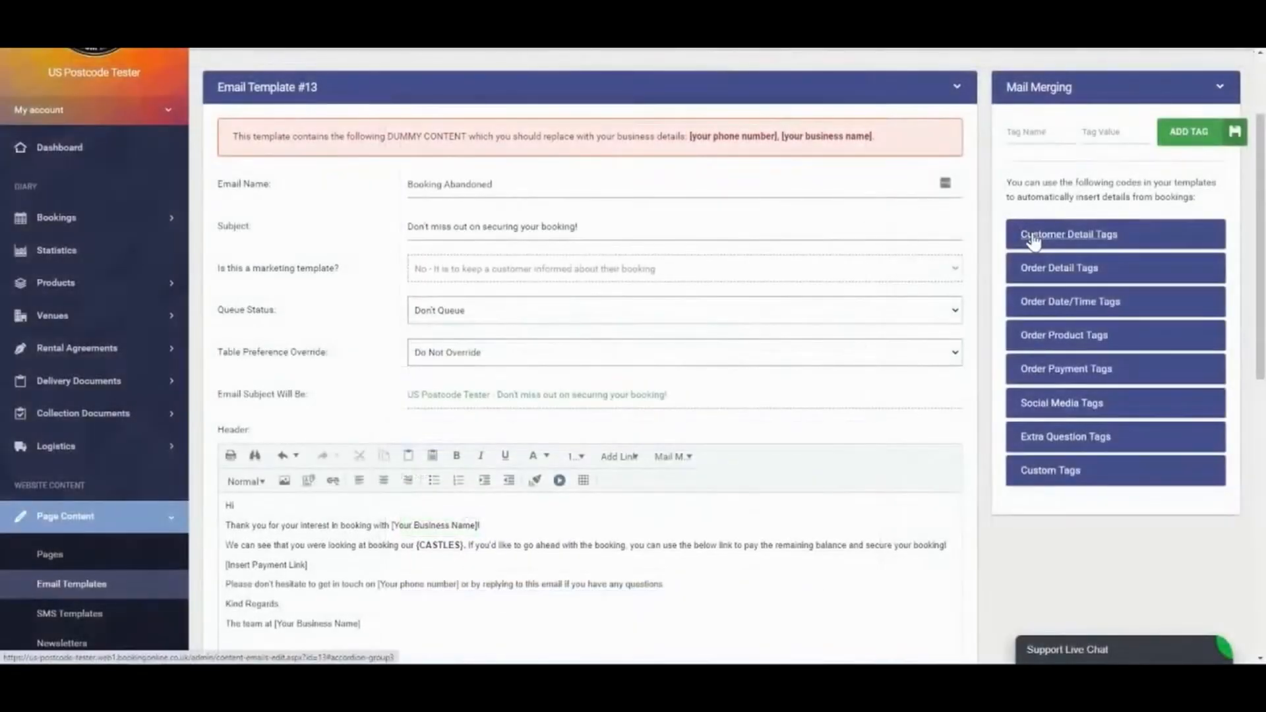
Step: Copy the {NAME} customer detail tag and paste it after "Hi" in the email template's greeting
{"action": "left_click", "coordinate": [1033, 241]}
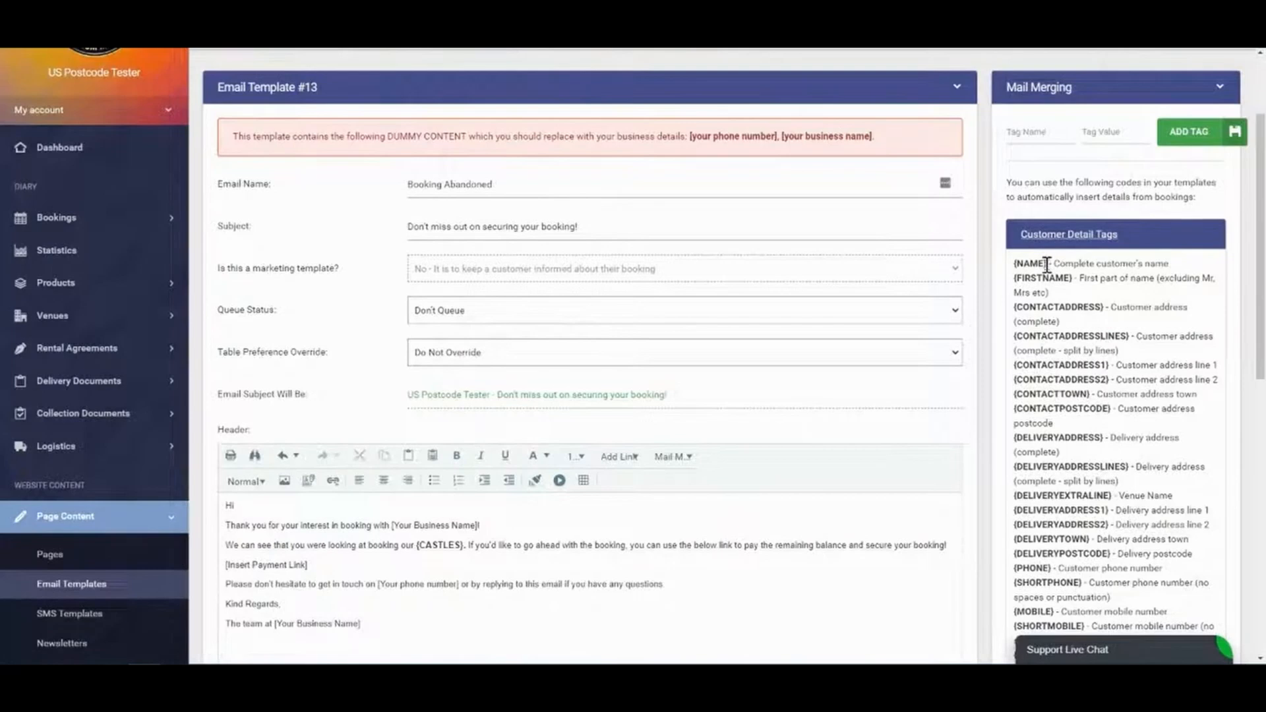
{"action": "left_click_drag", "start_coordinate": [1047, 265], "coordinate": [1010, 269]}
{"action": "right_click", "coordinate": [1026, 262]}
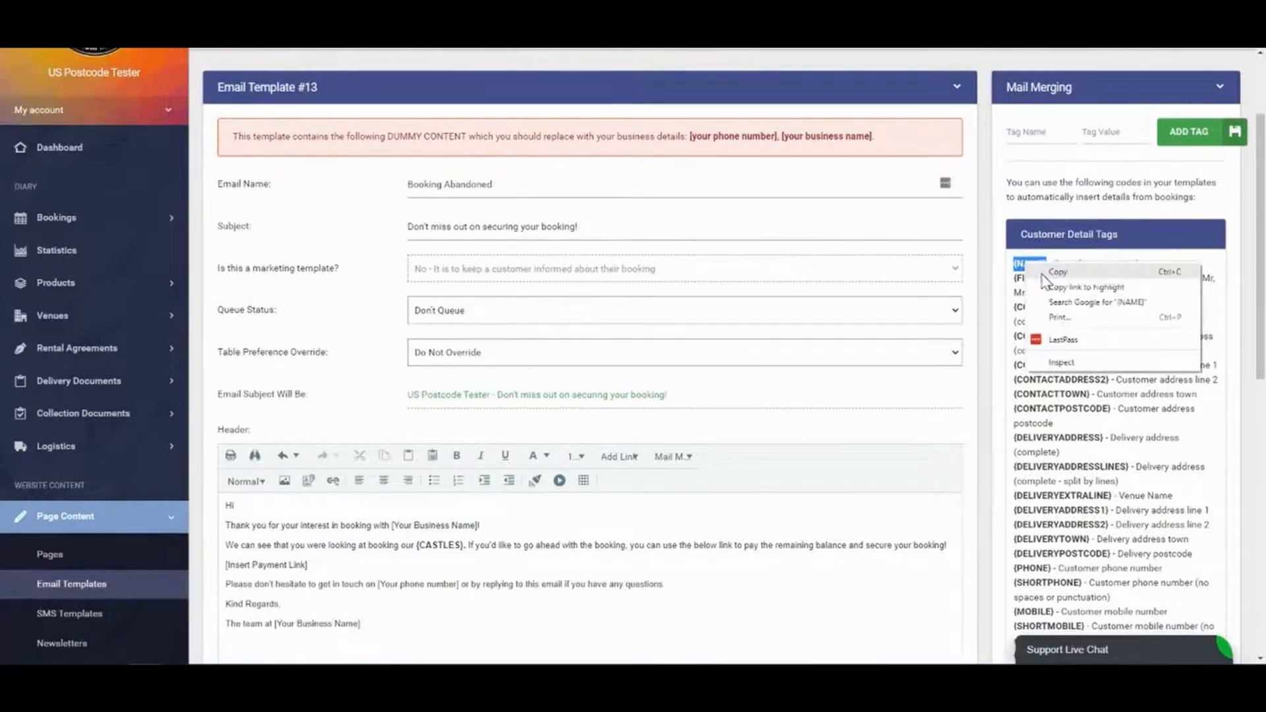
{"action": "left_click", "coordinate": [1041, 273]}
{"action": "left_click", "coordinate": [478, 512]}
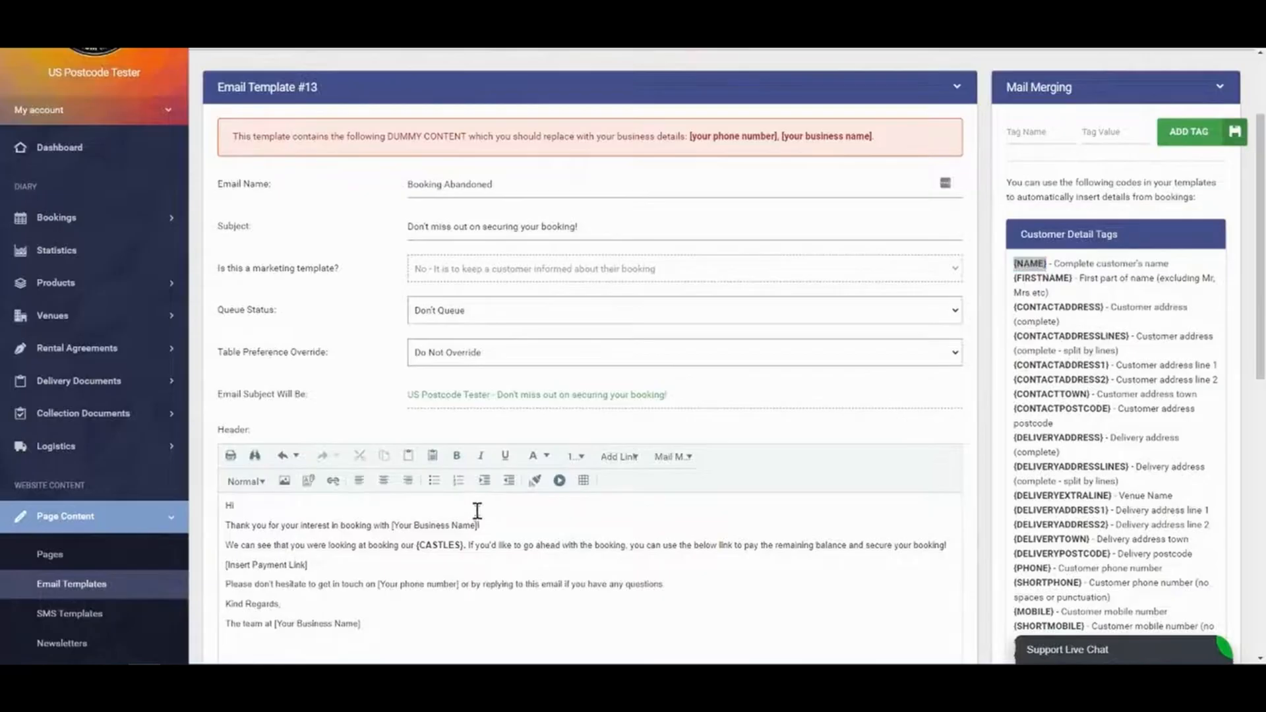
{"action": "right_click", "coordinate": [477, 511]}
{"action": "left_click", "coordinate": [538, 388]}
Step: Examine the mail merge fields the text editor can insert and the name and value fields for adding a custom tag
{"action": "left_click", "coordinate": [673, 457]}
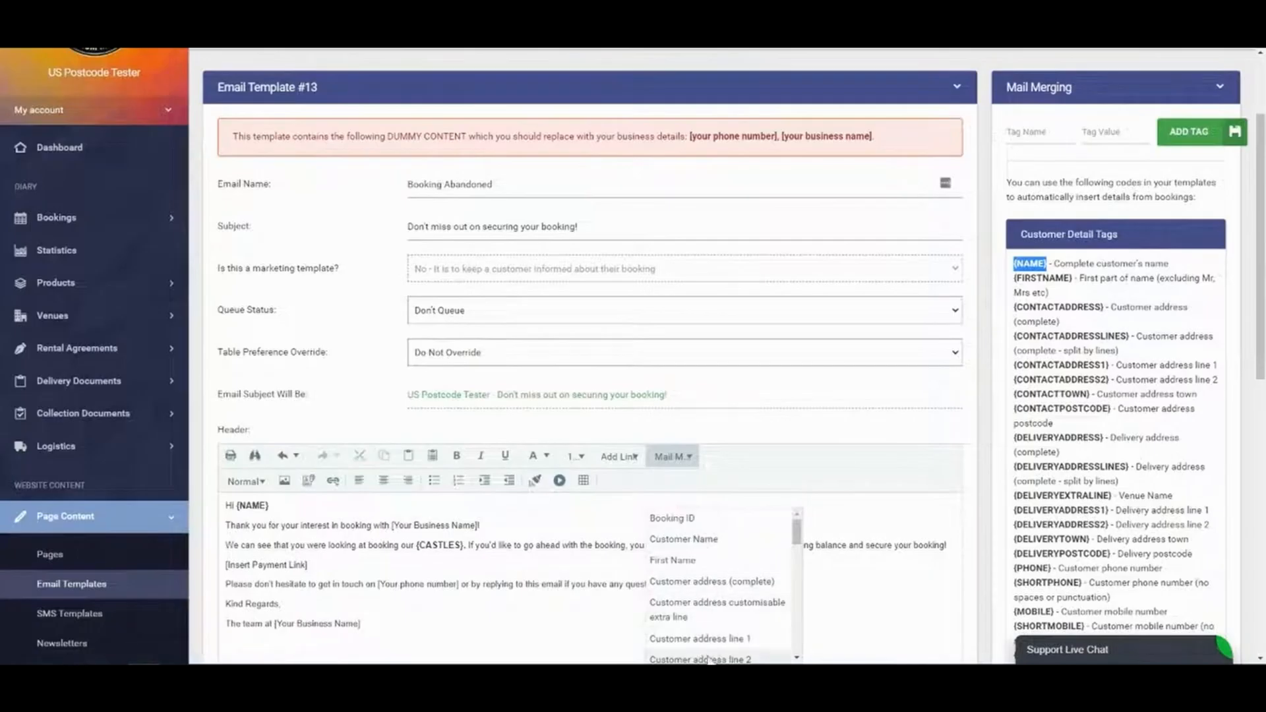
{"action": "left_click", "coordinate": [689, 475]}
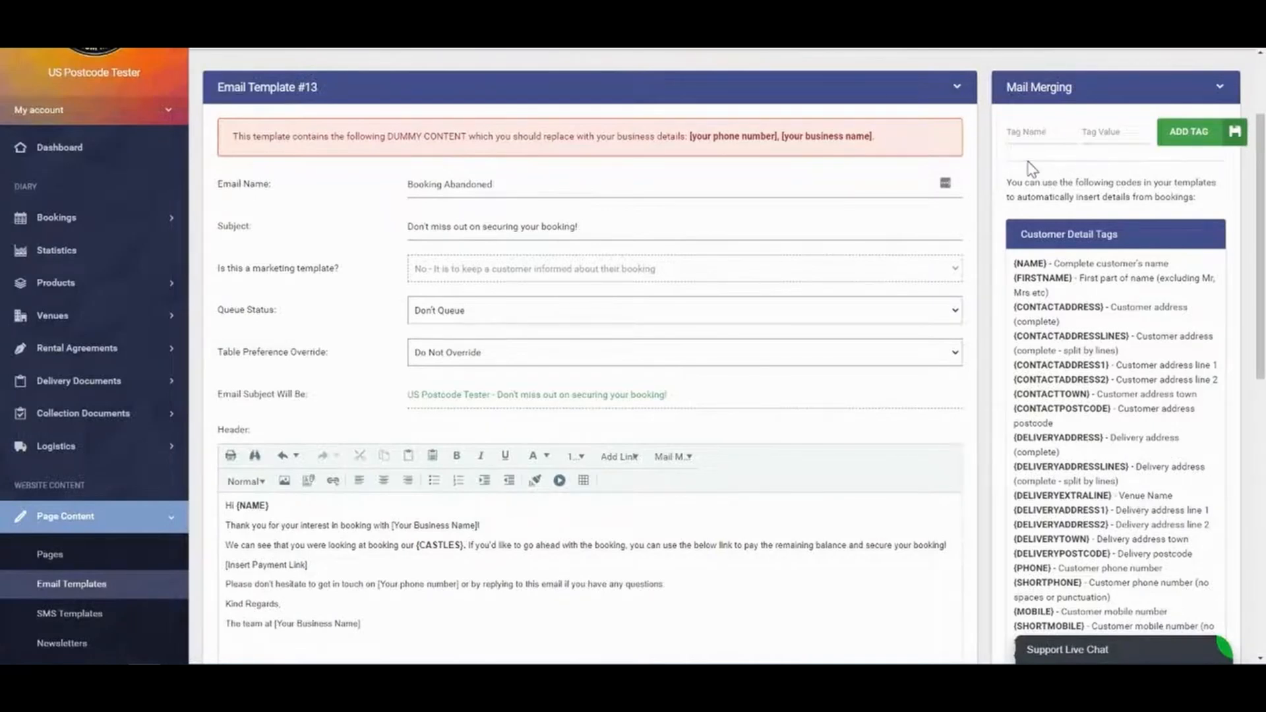
{"action": "left_click", "coordinate": [1032, 132]}
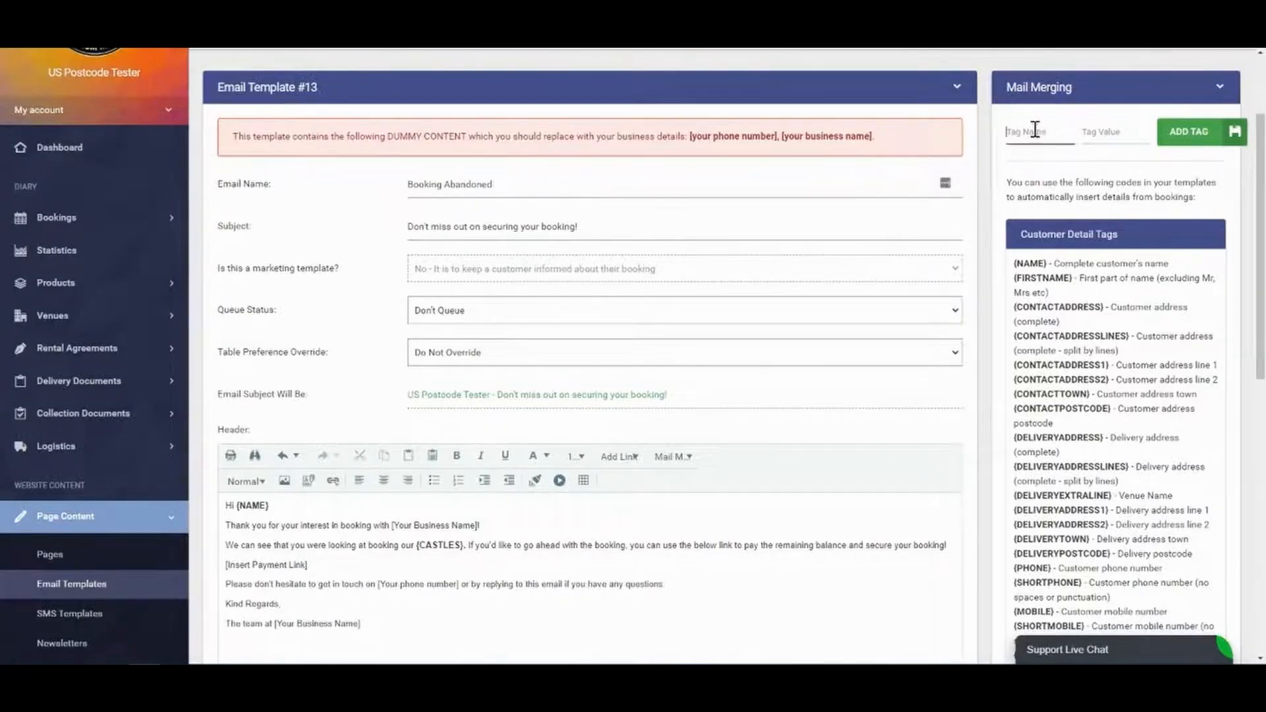
{"action": "left_click", "coordinate": [1112, 132]}
Step: Check the Booking Abandoned template's subject and the sending times offered for its queue status, leaving both as they are
{"action": "left_click", "coordinate": [606, 226]}
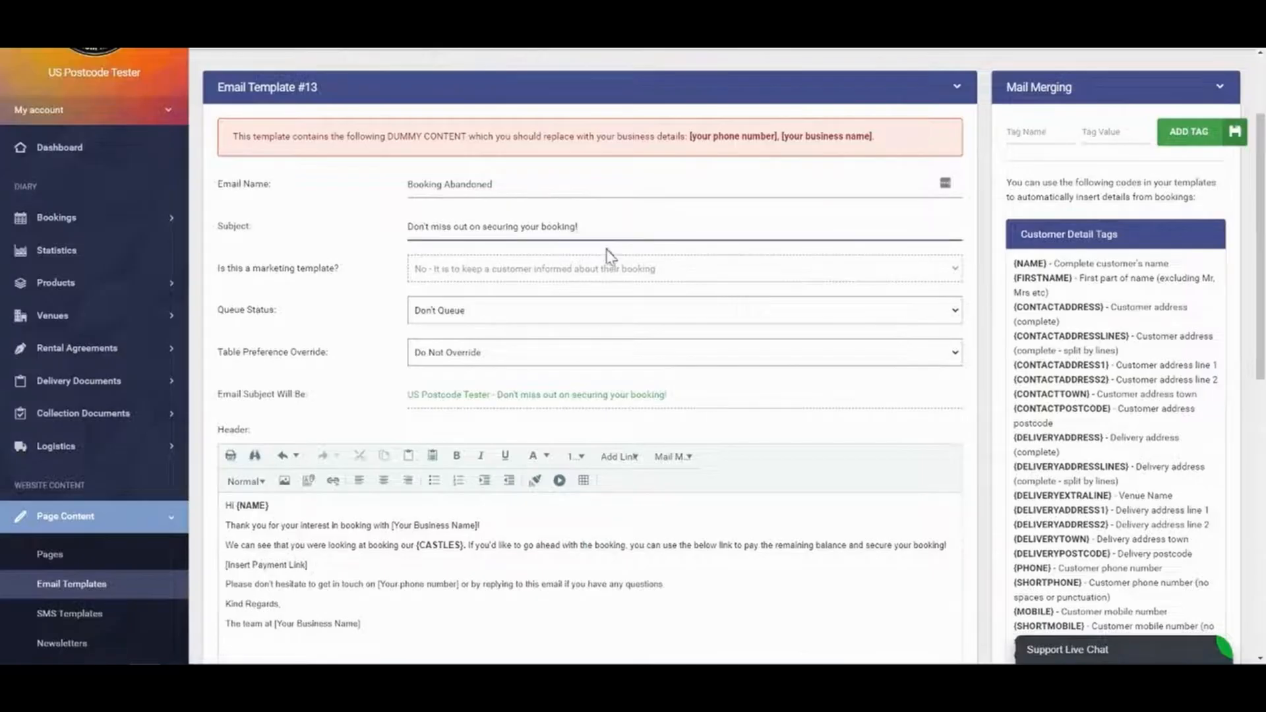
{"action": "left_click", "coordinate": [610, 257]}
{"action": "left_click", "coordinate": [572, 310]}
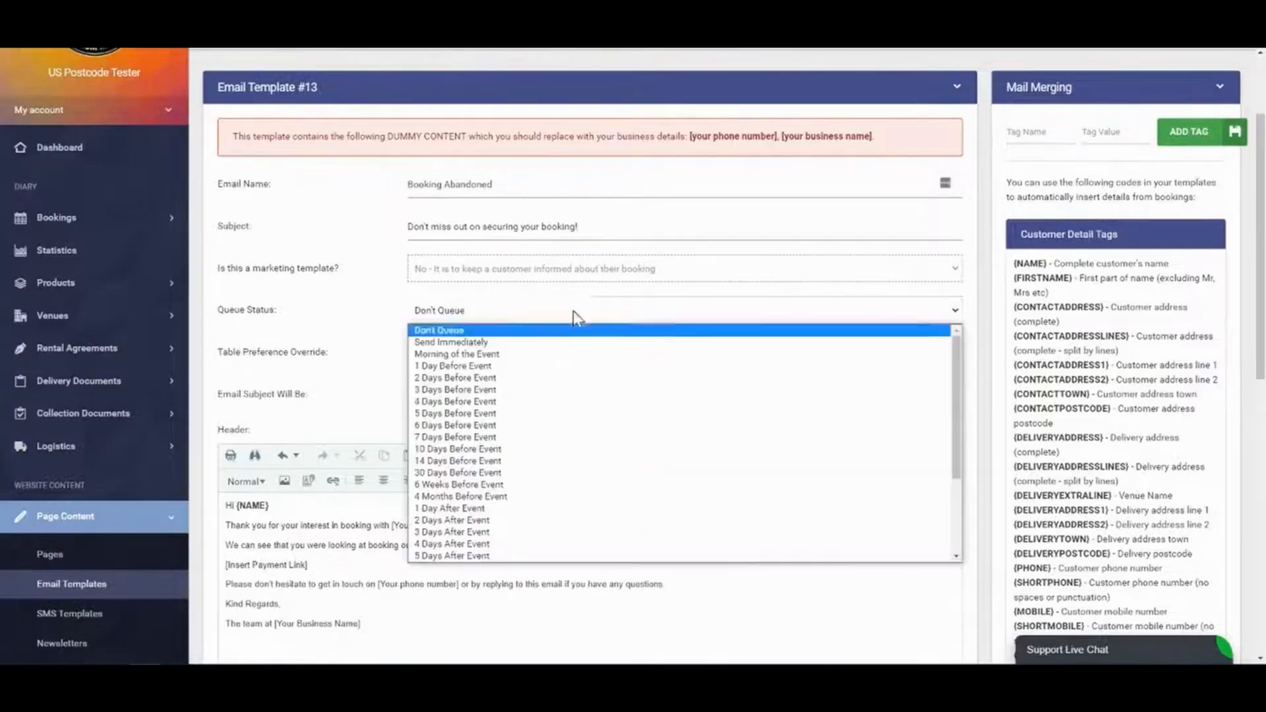
{"action": "left_click", "coordinate": [575, 293]}
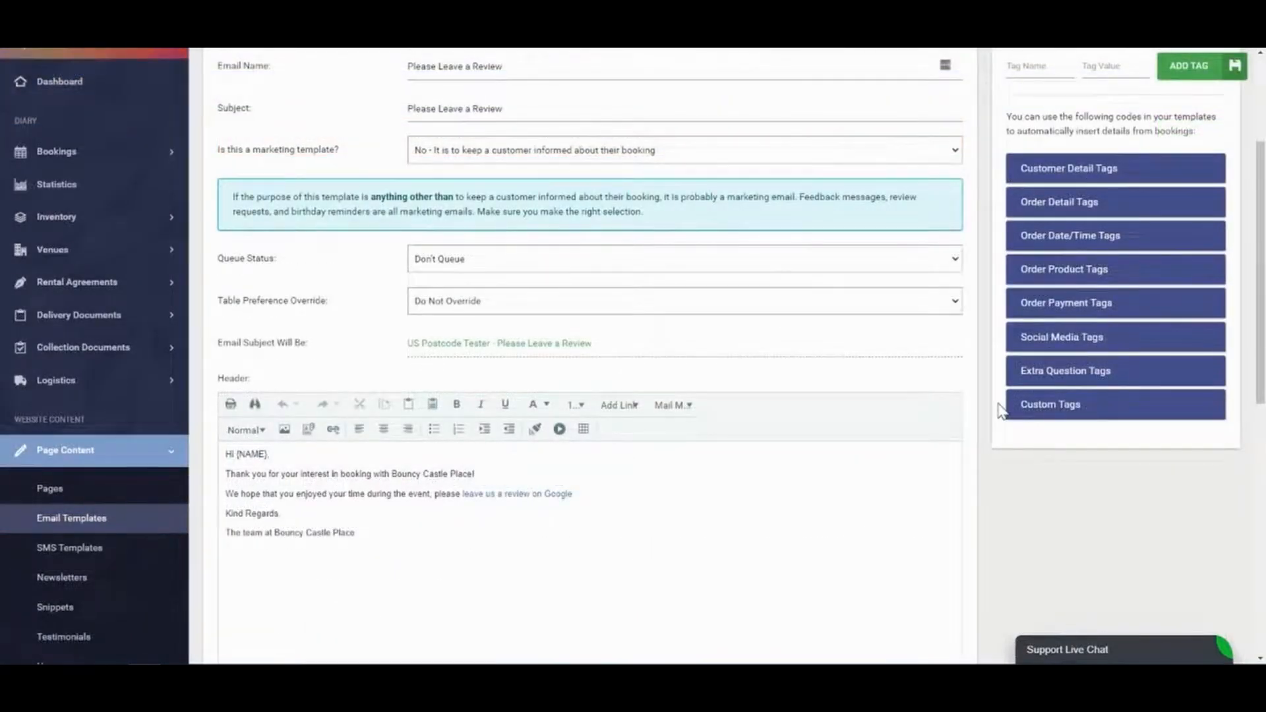
Step: Set the Please Leave a Review template's queue status to 2 Days Before Event and open the link settings for "leave us a review on Google"
{"action": "left_click", "coordinate": [635, 265]}
{"action": "left_click", "coordinate": [639, 327]}
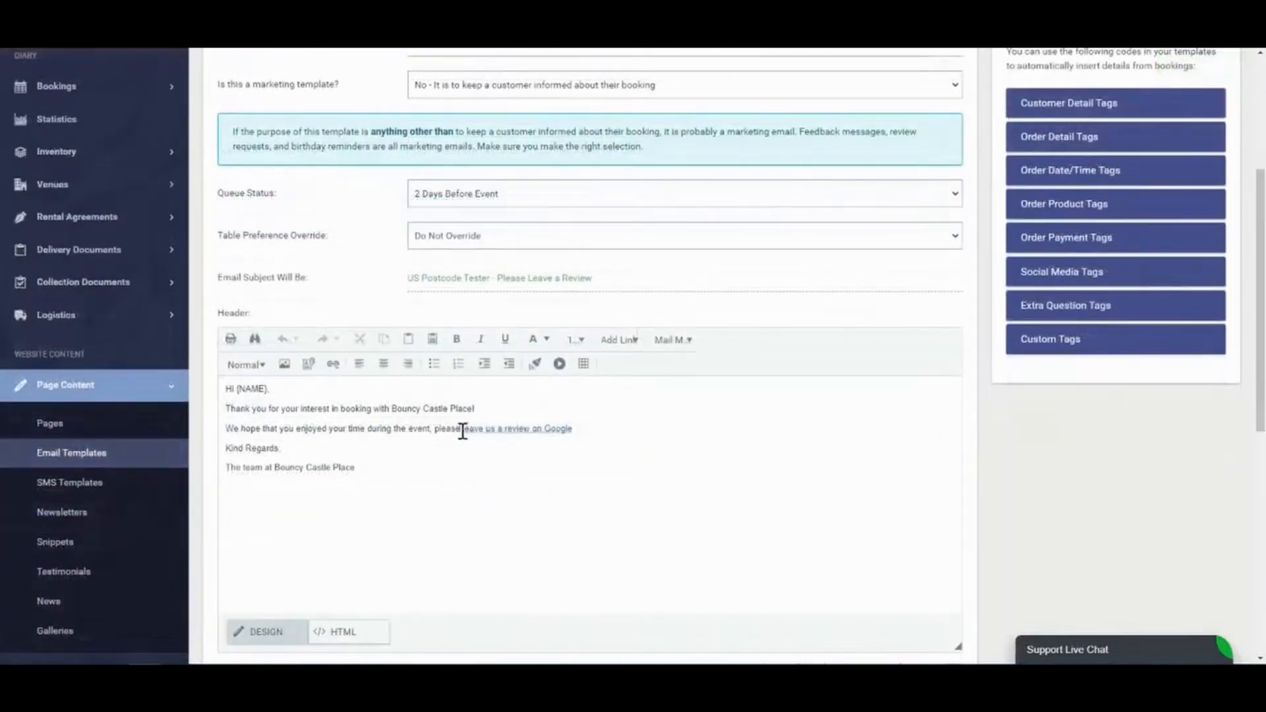
{"action": "left_click_drag", "start_coordinate": [463, 429], "coordinate": [573, 433]}
{"action": "left_click", "coordinate": [331, 363]}
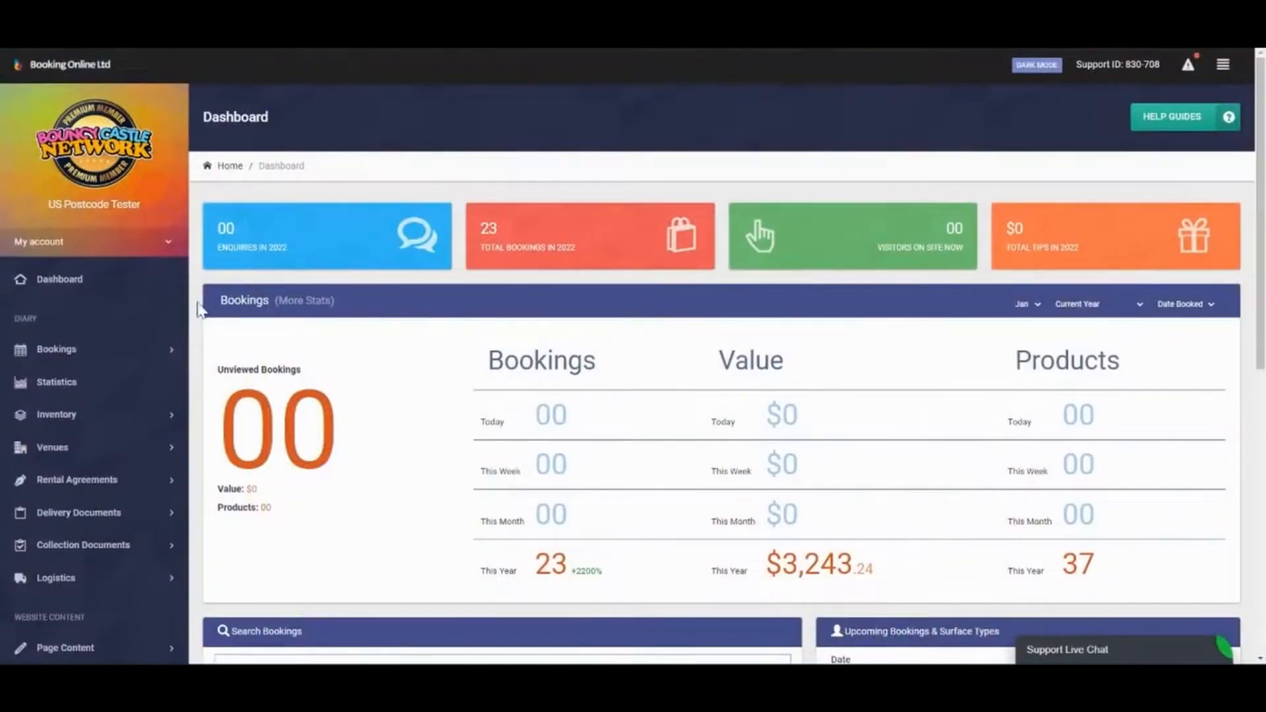
Step: In the website's Hire settings, set "Send all queued emails automatically" to Yes
{"action": "scroll", "coordinate": [141, 415], "scroll_direction": "down", "scroll_amount": 5}
{"action": "left_click", "coordinate": [83, 433]}
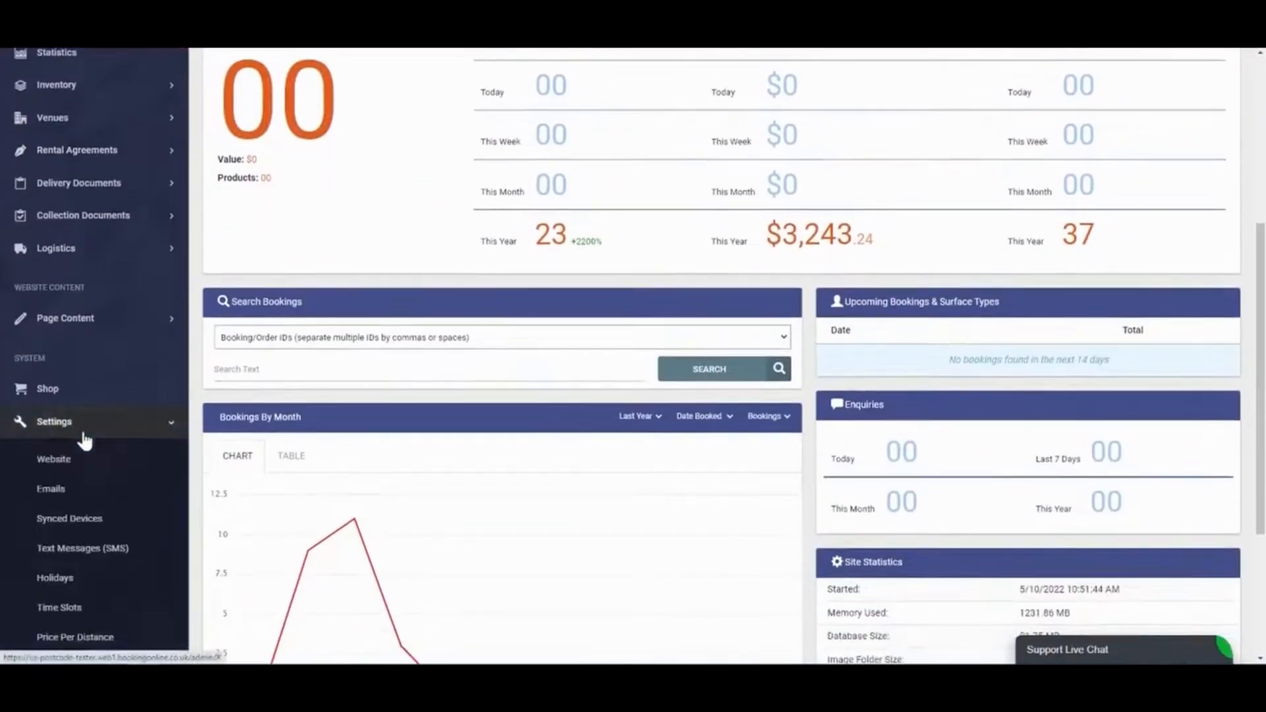
{"action": "left_click", "coordinate": [71, 454]}
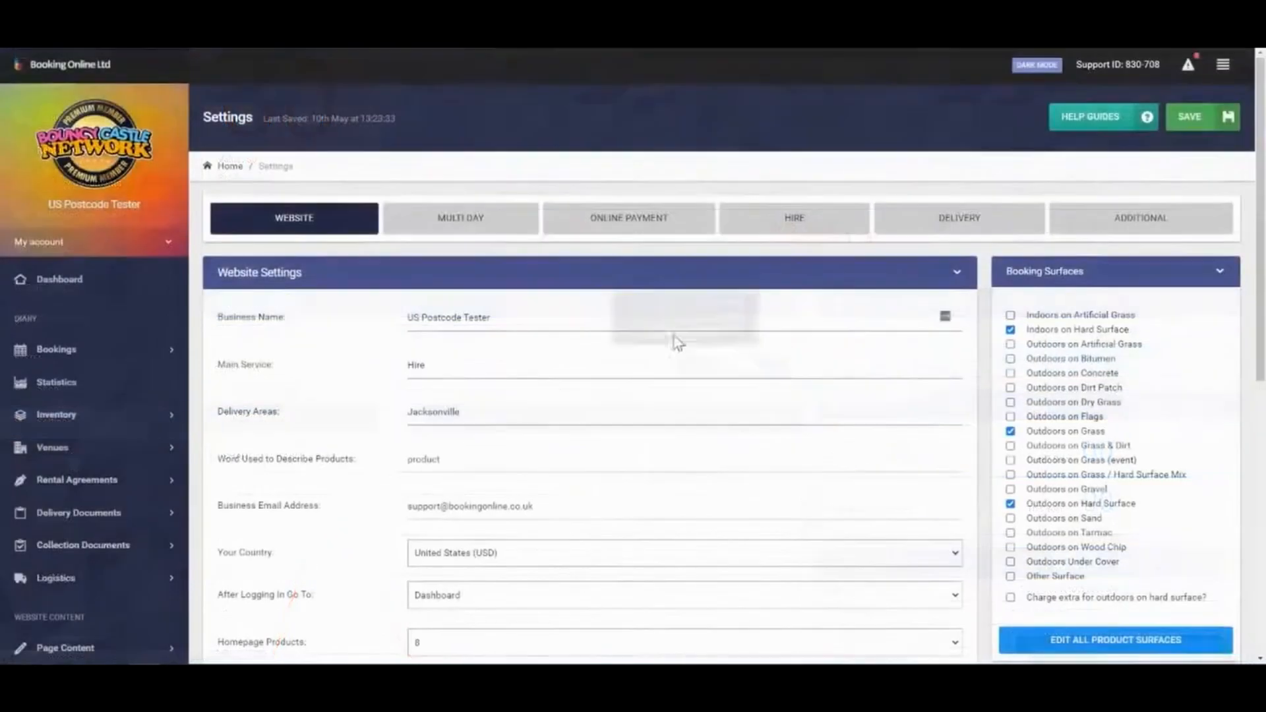
{"action": "left_click", "coordinate": [798, 222]}
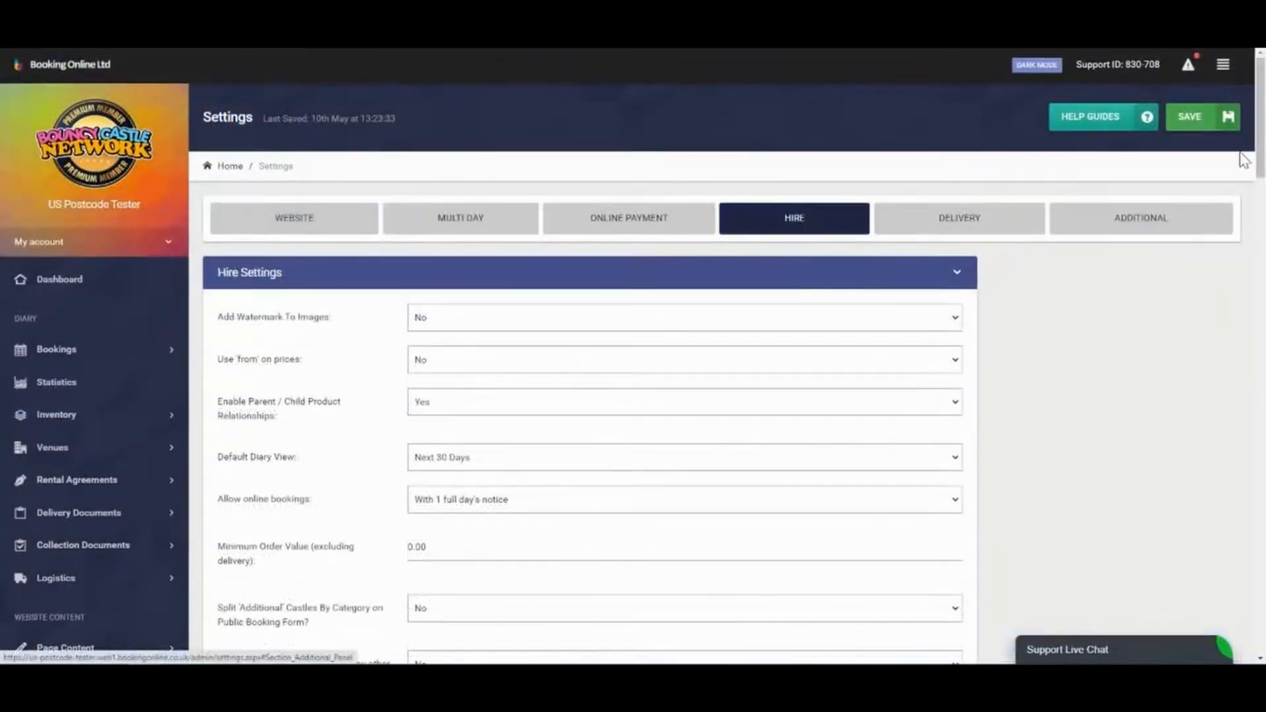
{"action": "left_click_drag", "start_coordinate": [1259, 158], "coordinate": [1207, 412]}
{"action": "scroll", "coordinate": [1208, 412], "scroll_direction": "down", "scroll_amount": 3}
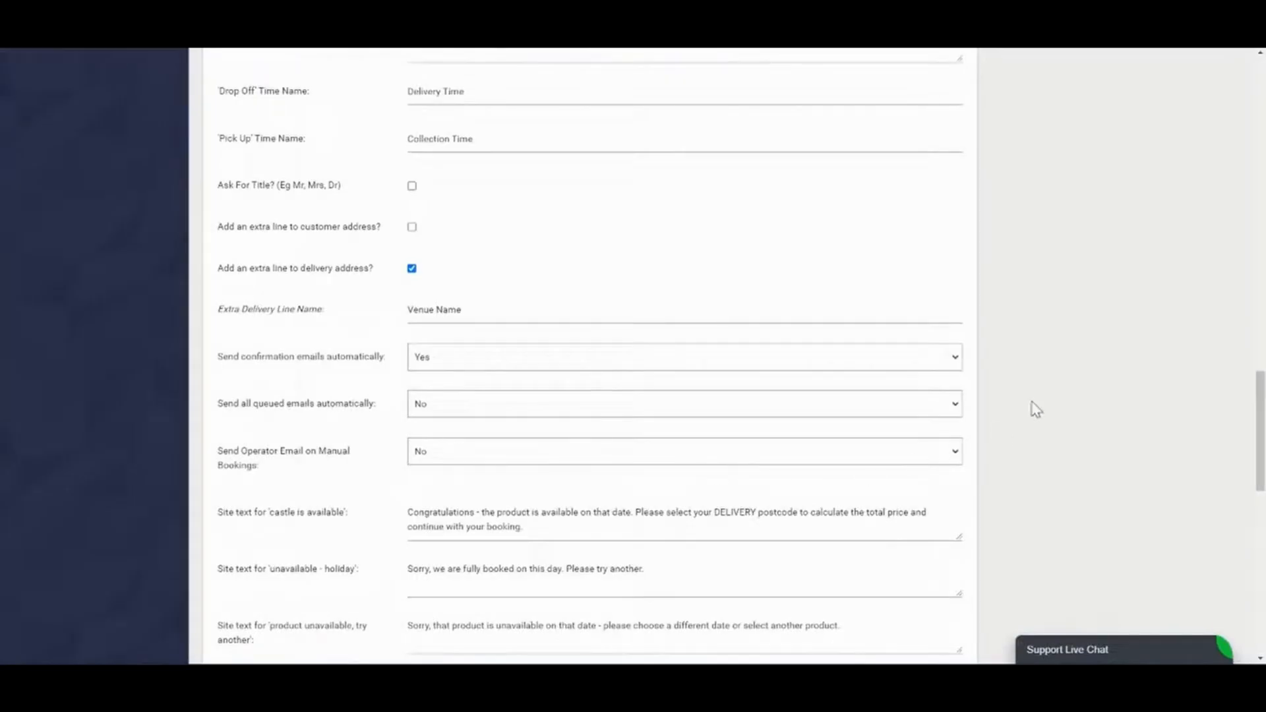
{"action": "left_click", "coordinate": [884, 404]}
{"action": "left_click", "coordinate": [800, 433]}
{"action": "key", "text": "Up"}
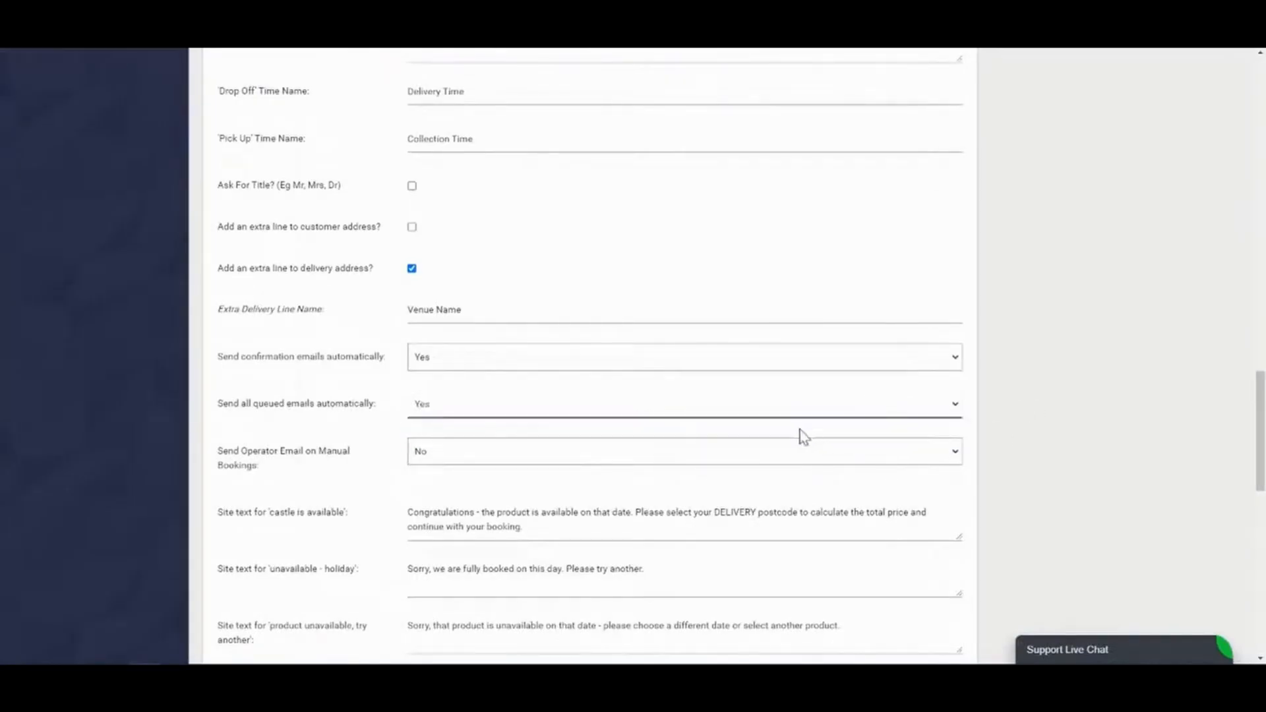
{"action": "left_click", "coordinate": [808, 435]}
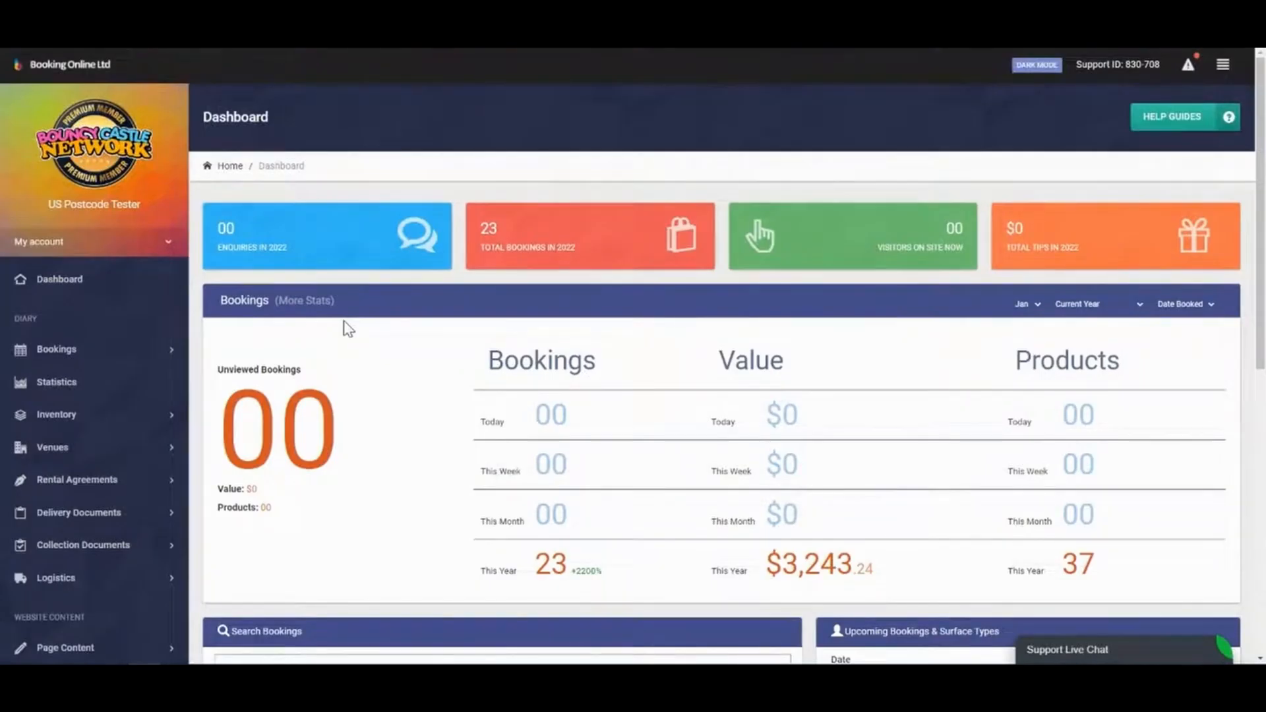
Step: Open the 8th May booking's customer emails and queue all email templates that have a queue status for it
{"action": "left_click", "coordinate": [174, 350]}
{"action": "left_click", "coordinate": [99, 393]}
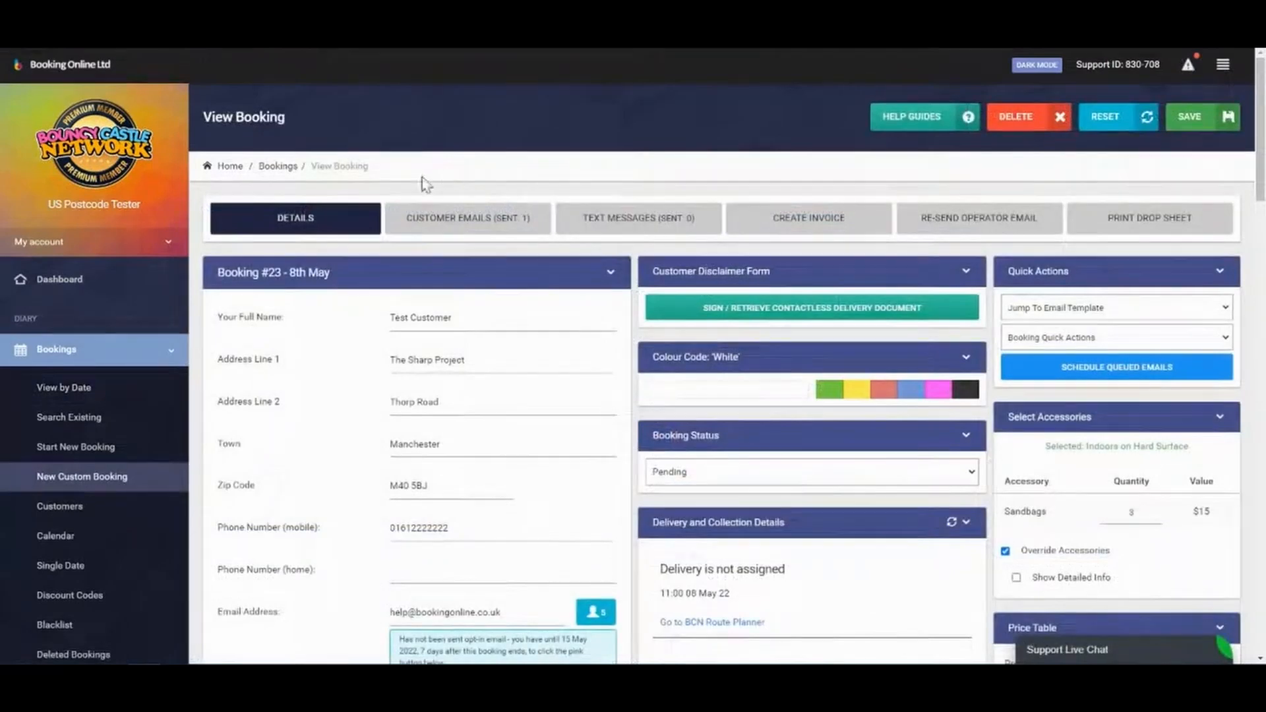
{"action": "left_click", "coordinate": [489, 228]}
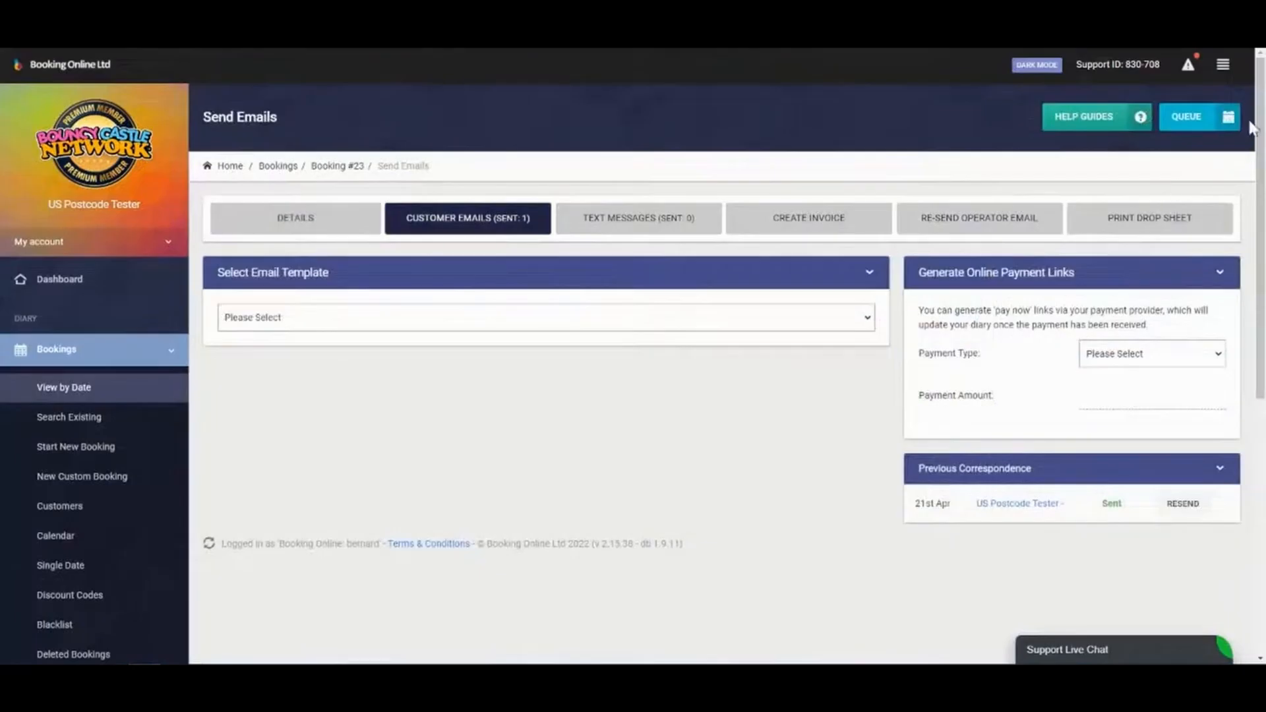
{"action": "left_click", "coordinate": [1197, 124]}
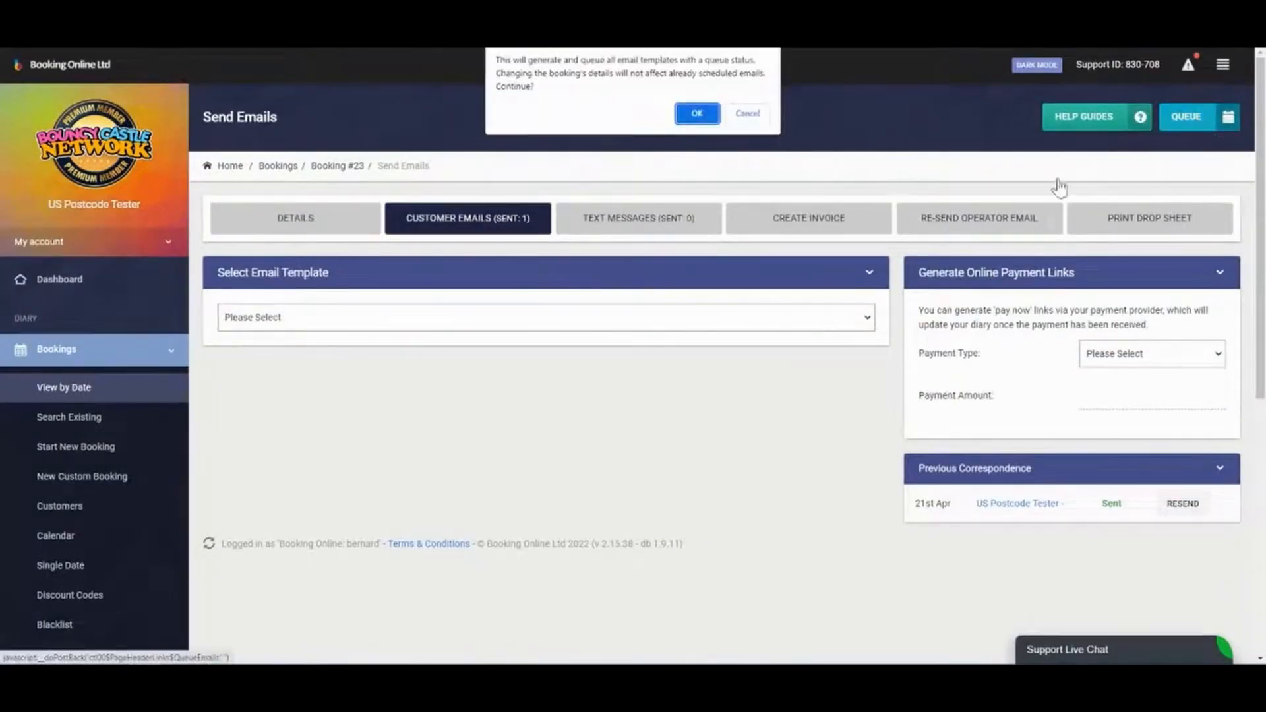
{"action": "left_click", "coordinate": [698, 116]}
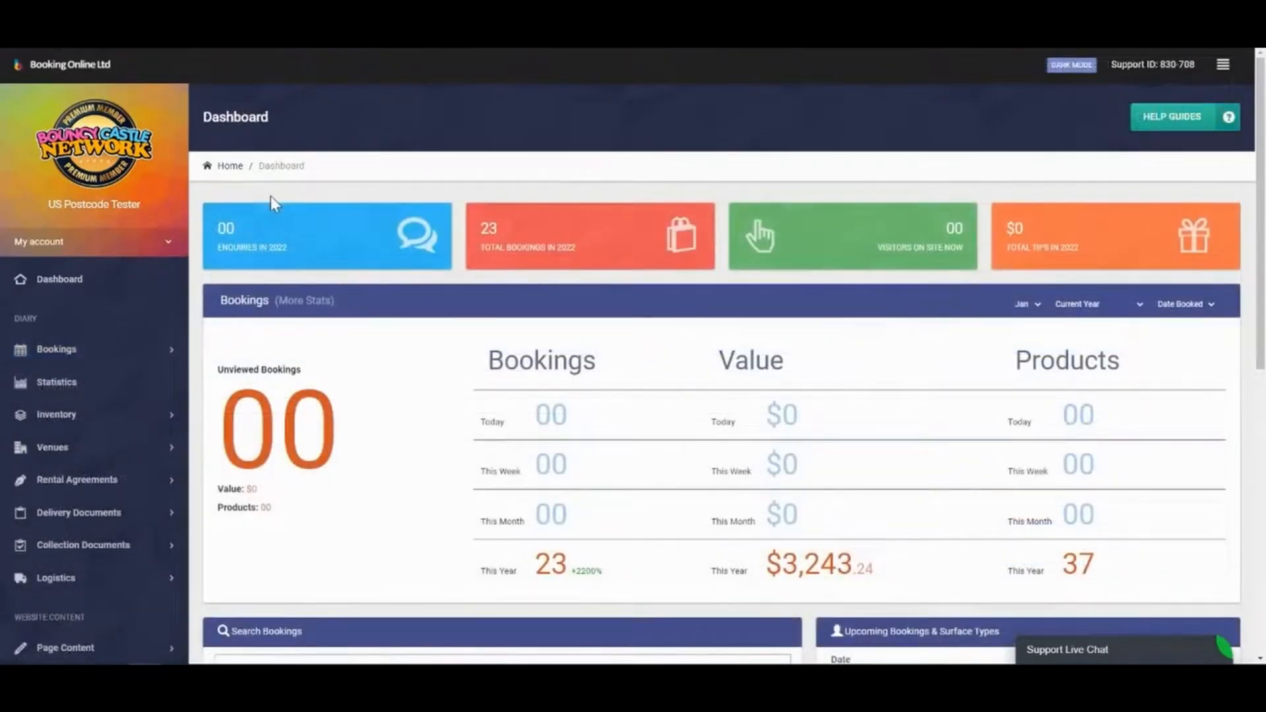
Step: In the website's page content, find where testimonials are added and open the first Reviews testimonial to view its author, text and date settings
{"action": "scroll", "coordinate": [156, 412], "scroll_direction": "down", "scroll_amount": 4}
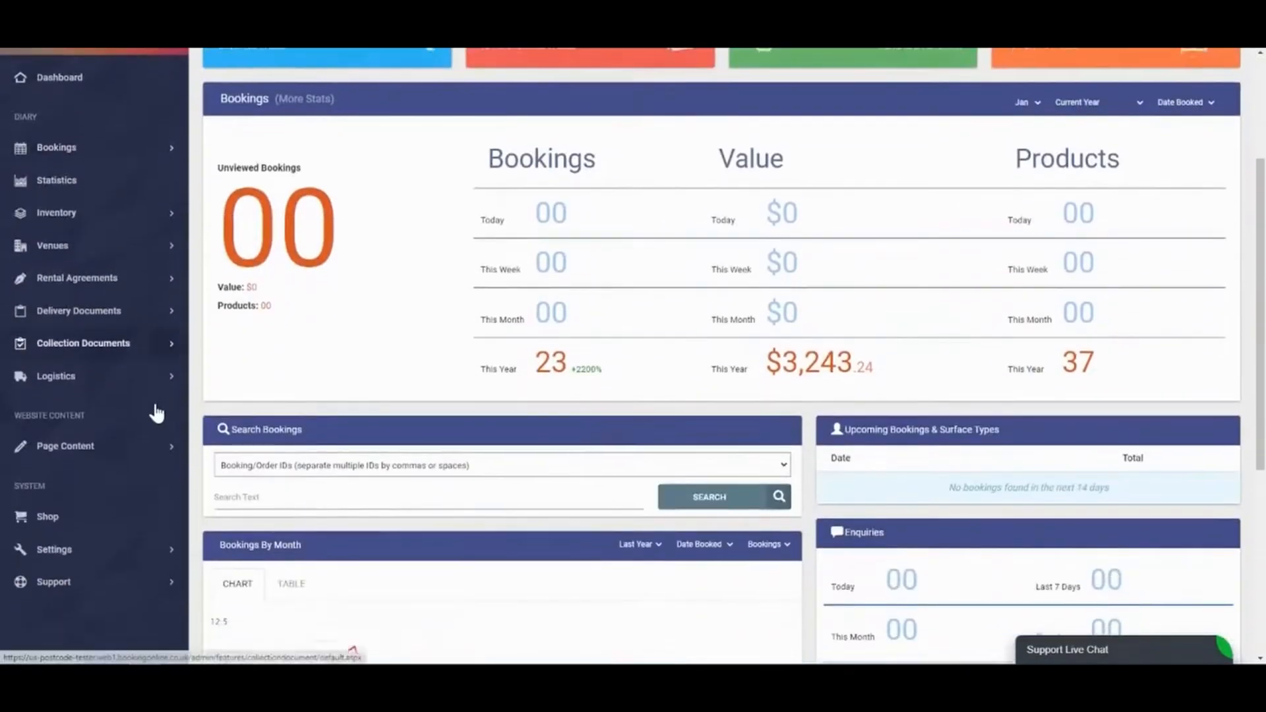
{"action": "left_click", "coordinate": [91, 389]}
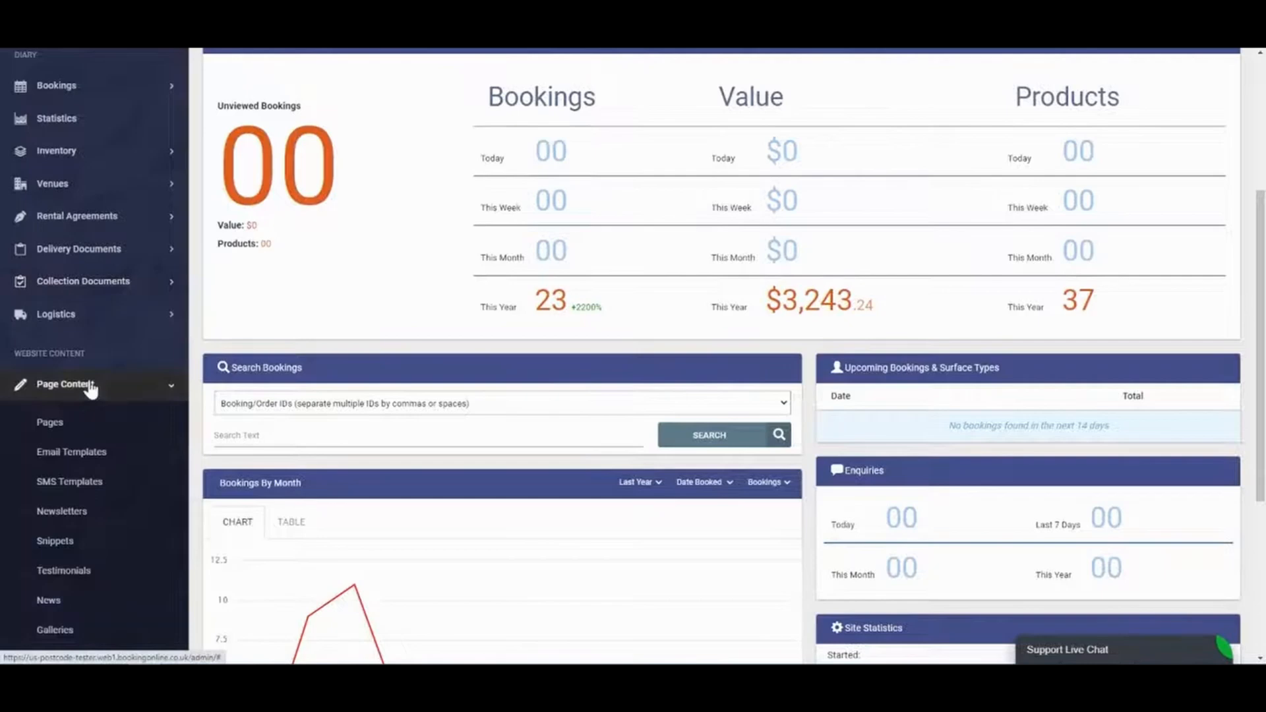
{"action": "left_click", "coordinate": [86, 580]}
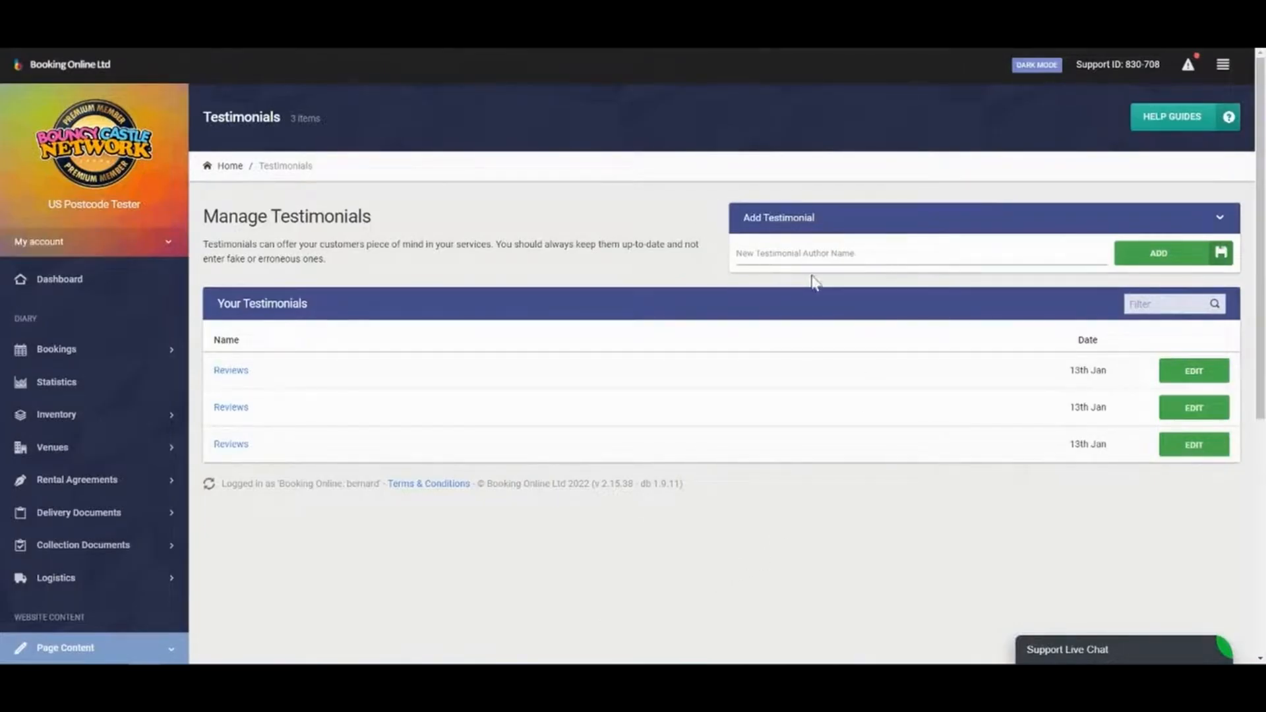
{"action": "left_click", "coordinate": [847, 254]}
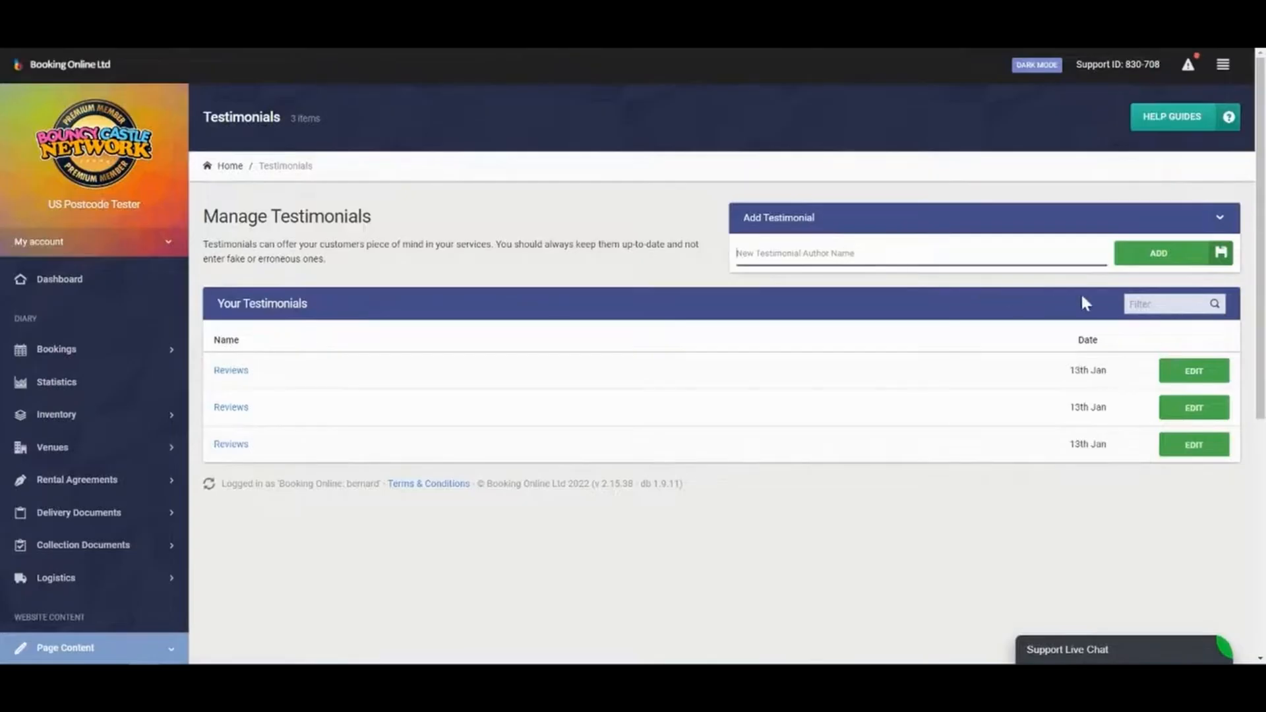
{"action": "left_click", "coordinate": [1132, 271]}
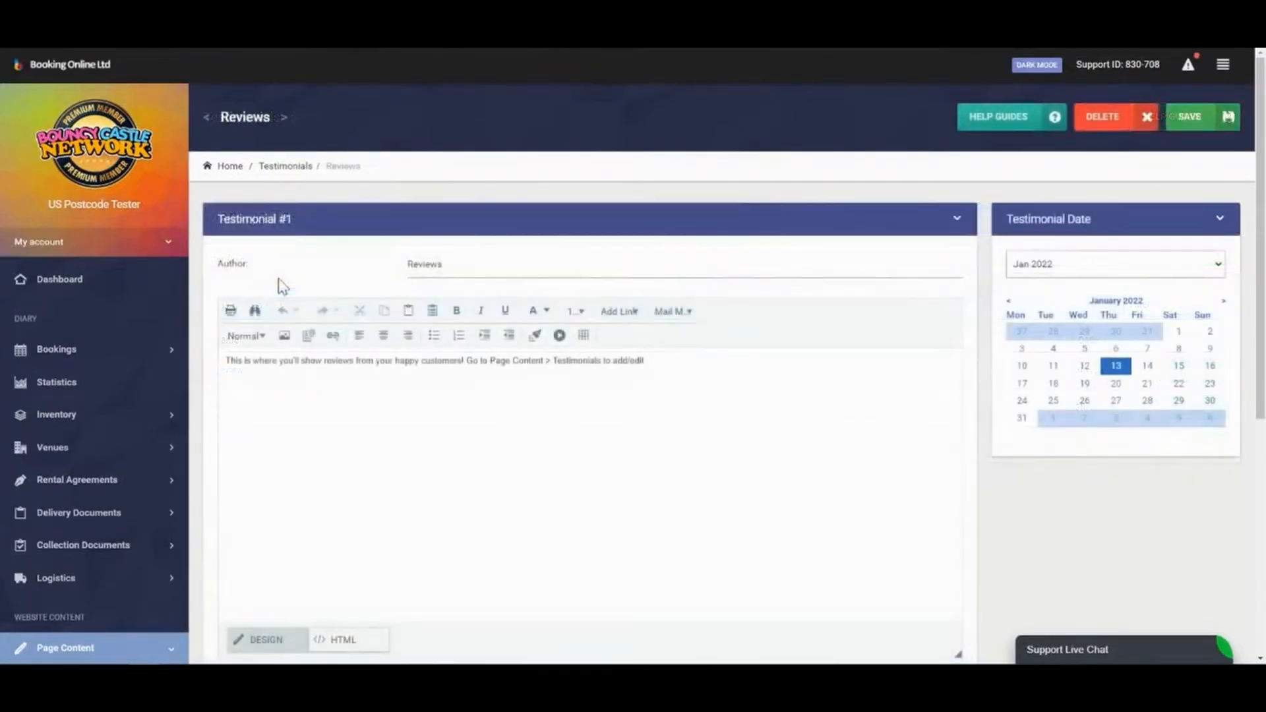